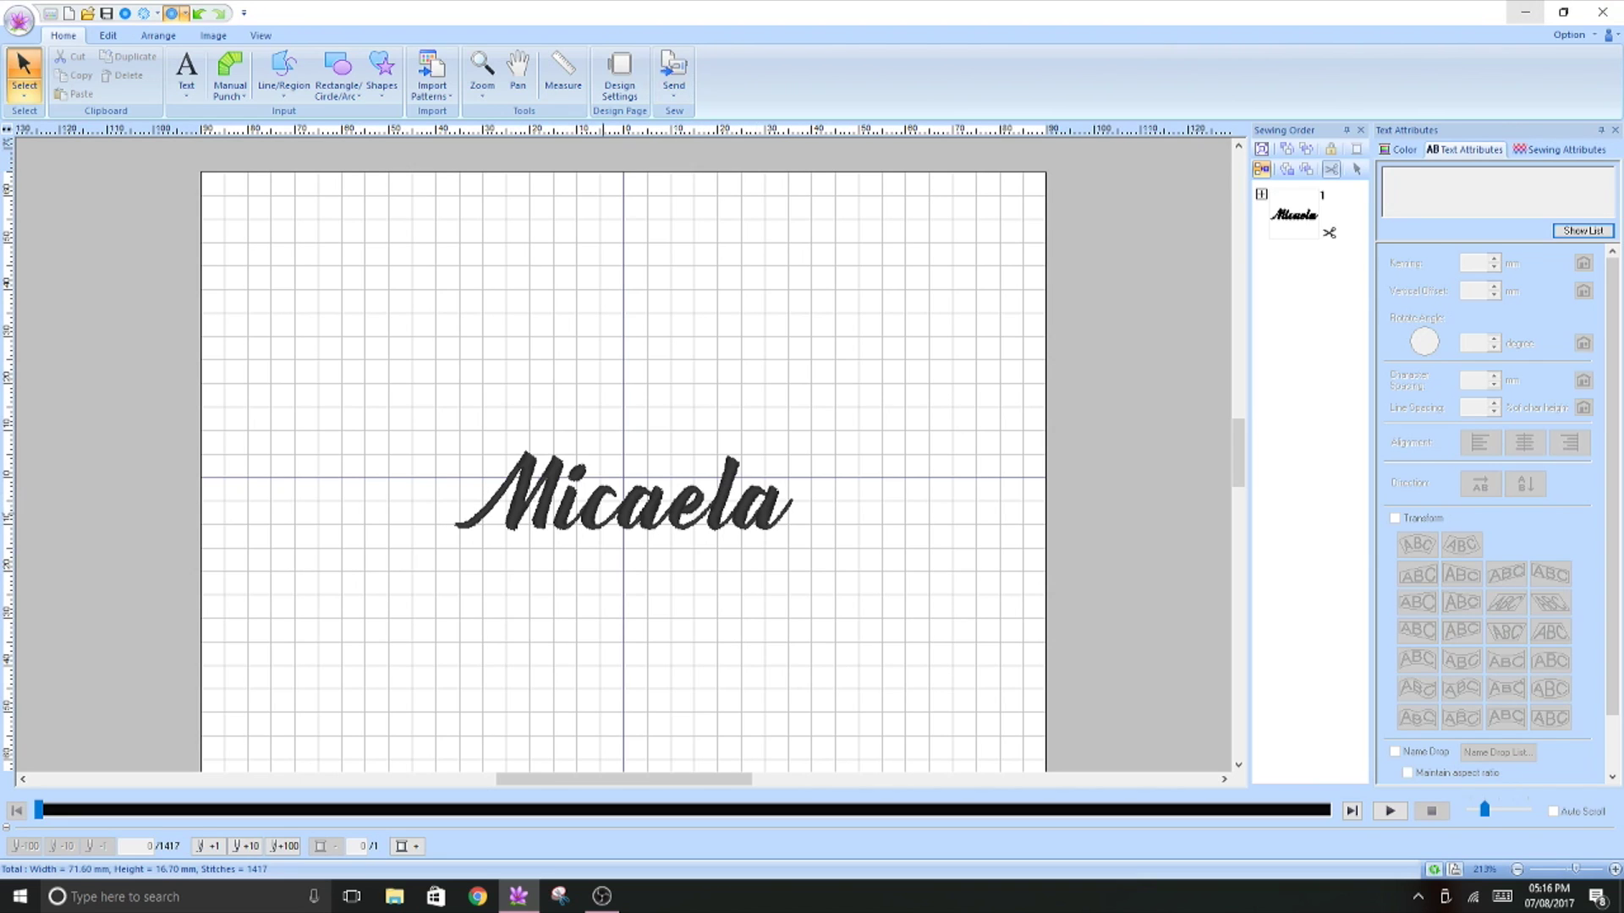
- Select the Micaela lettering and nudge it slightly upward on the hoop page
left_click(623, 474)
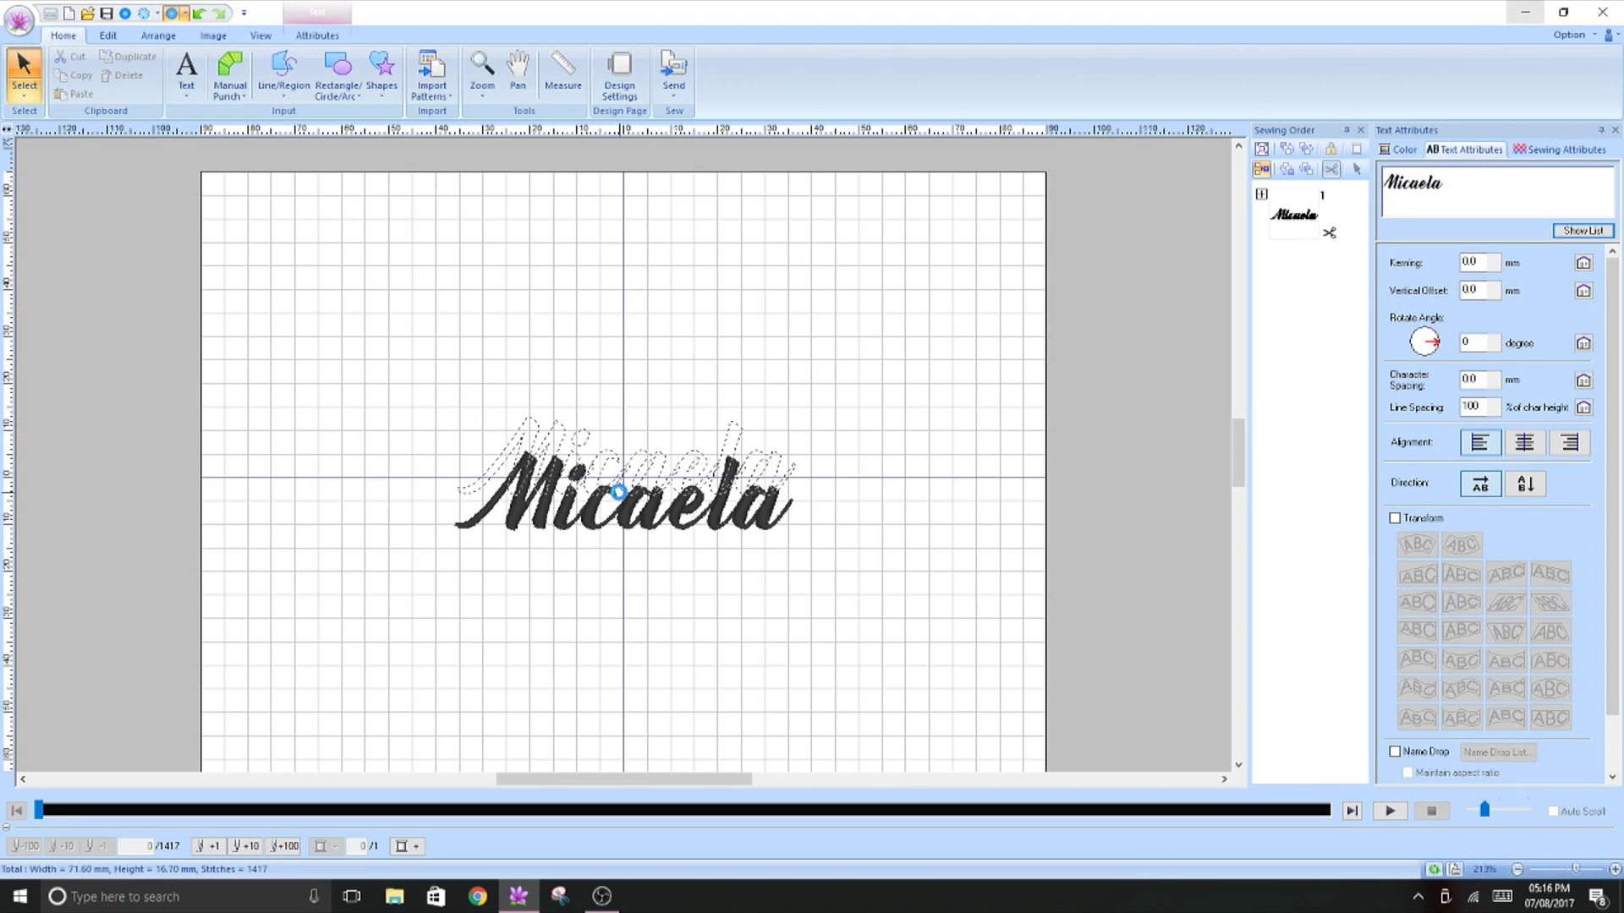
left_click_drag(618, 492, 618, 492)
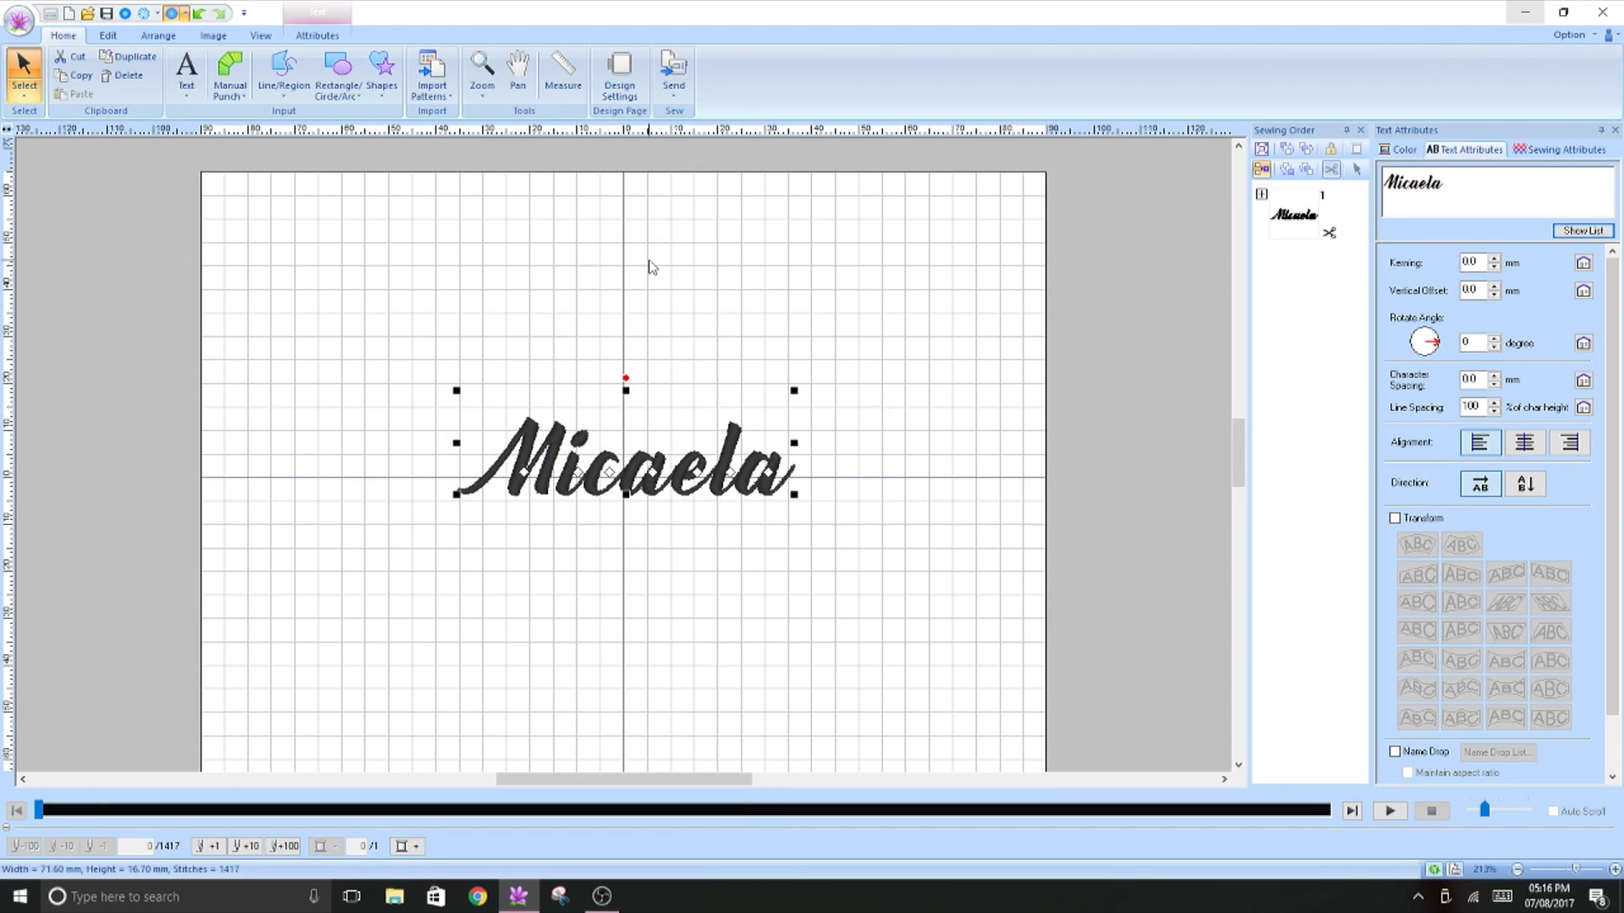
- Open Design Settings and switch the machine type to single-needle, then back to multi-needle
left_click(626, 93)
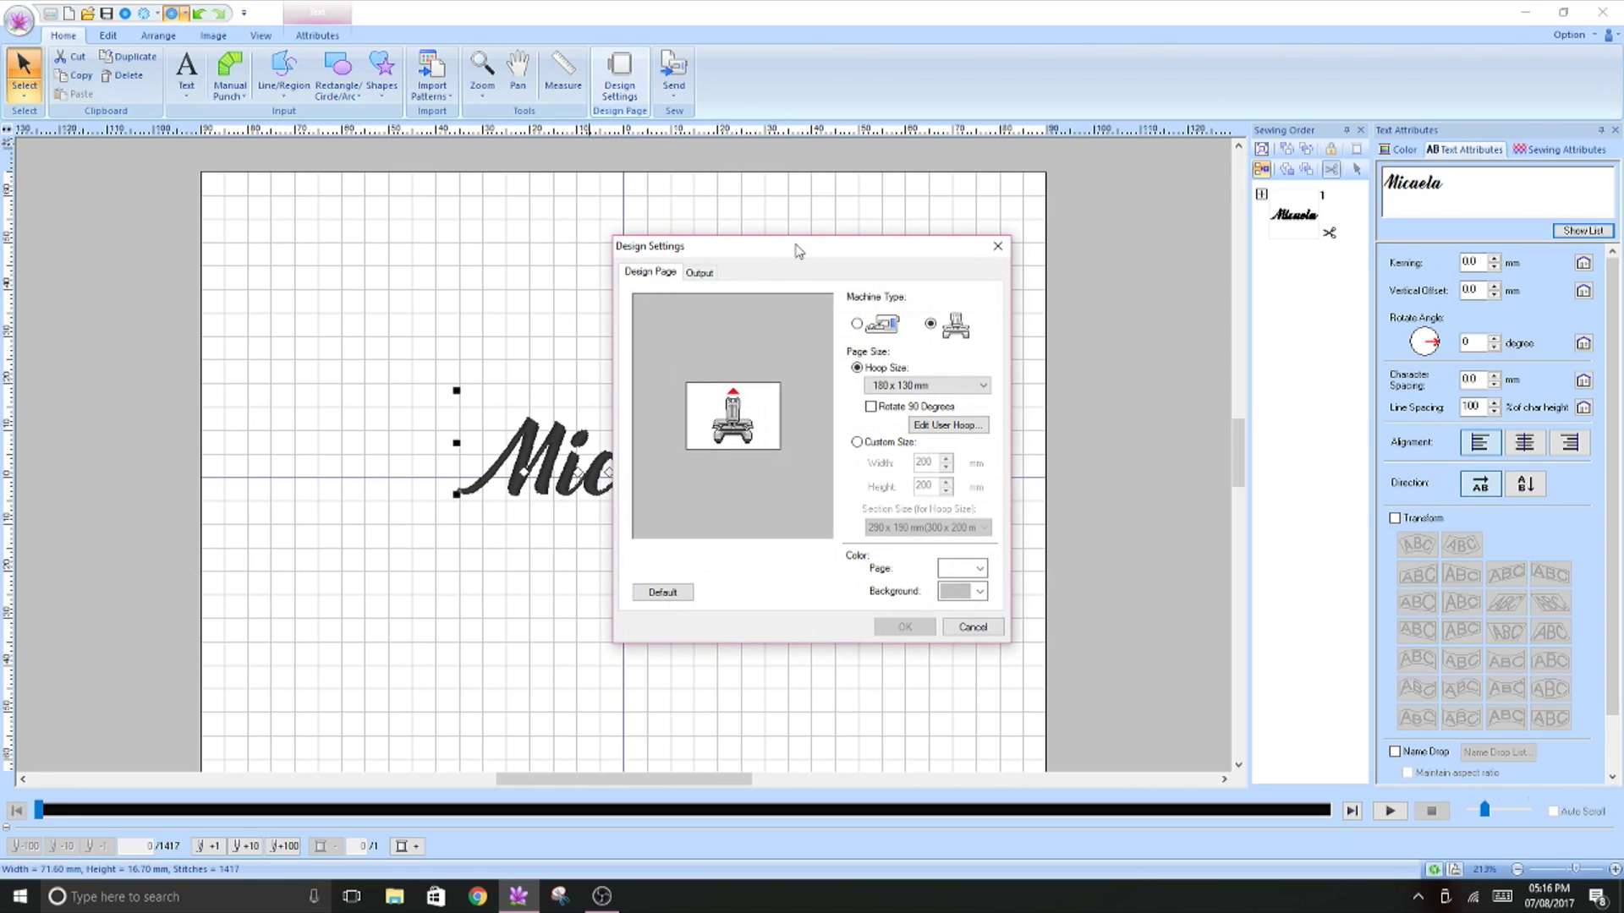
left_click_drag(795, 246, 629, 164)
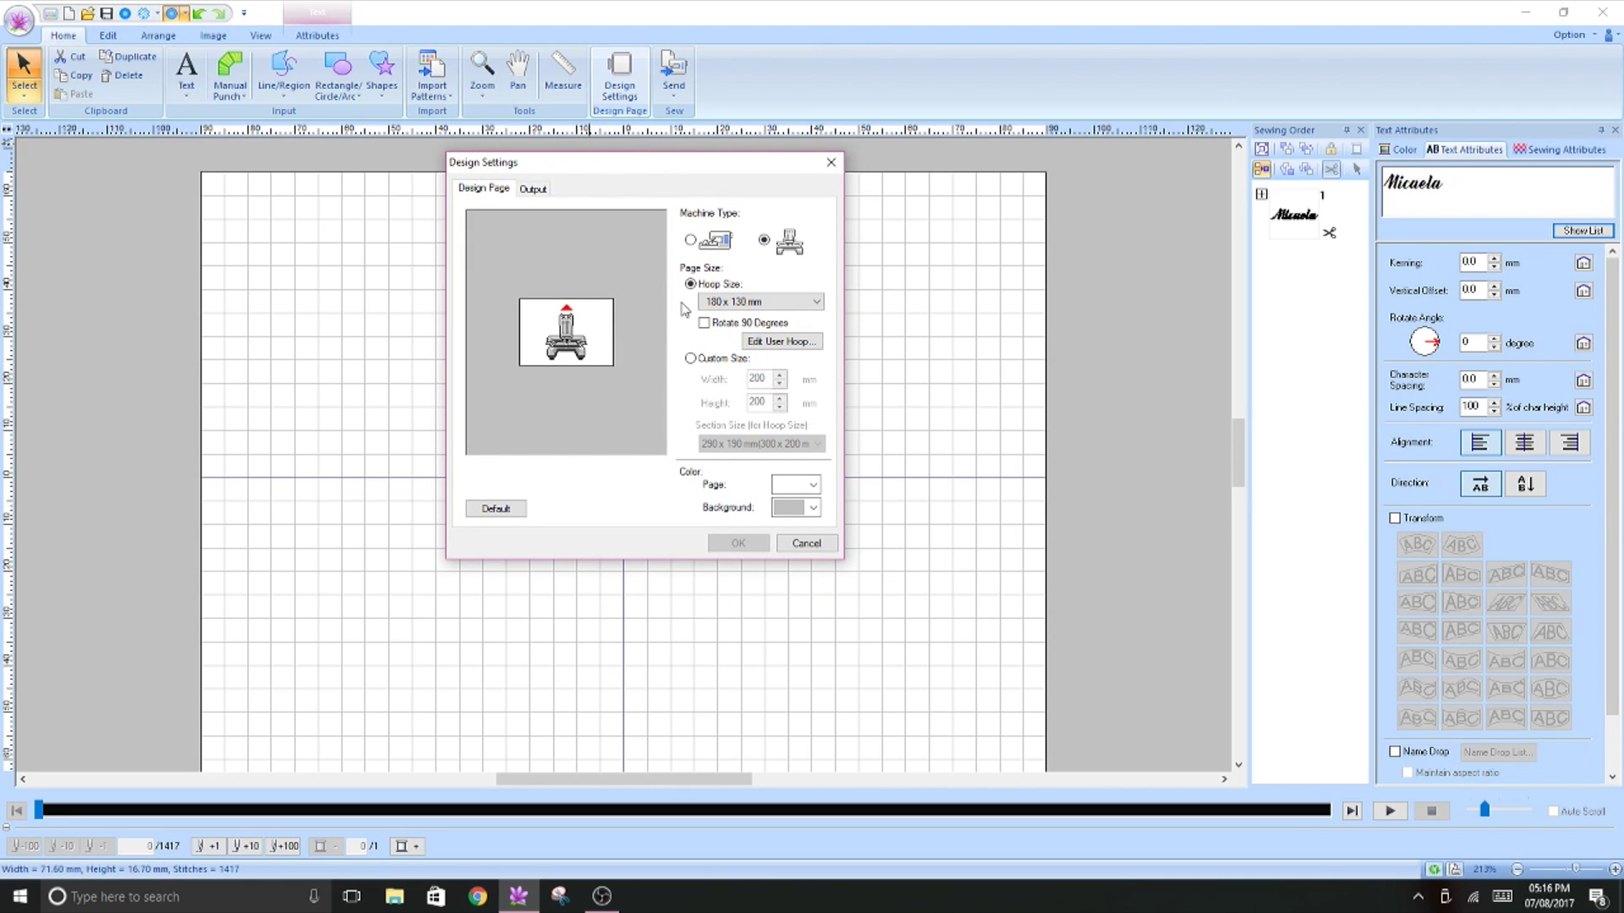
left_click(692, 244)
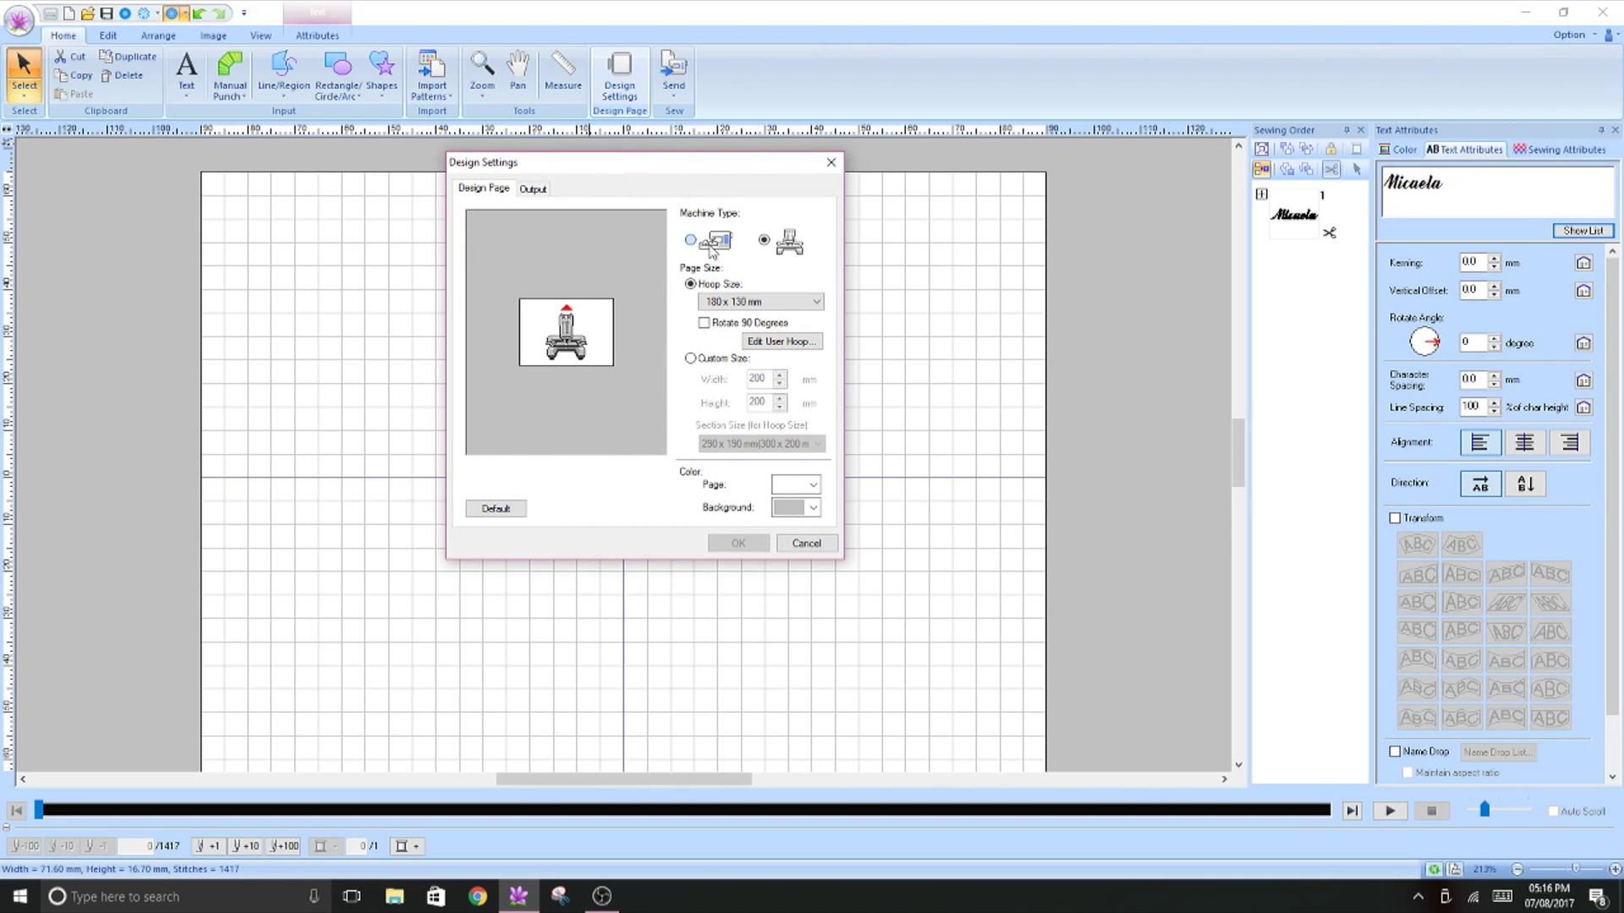
left_click(788, 247)
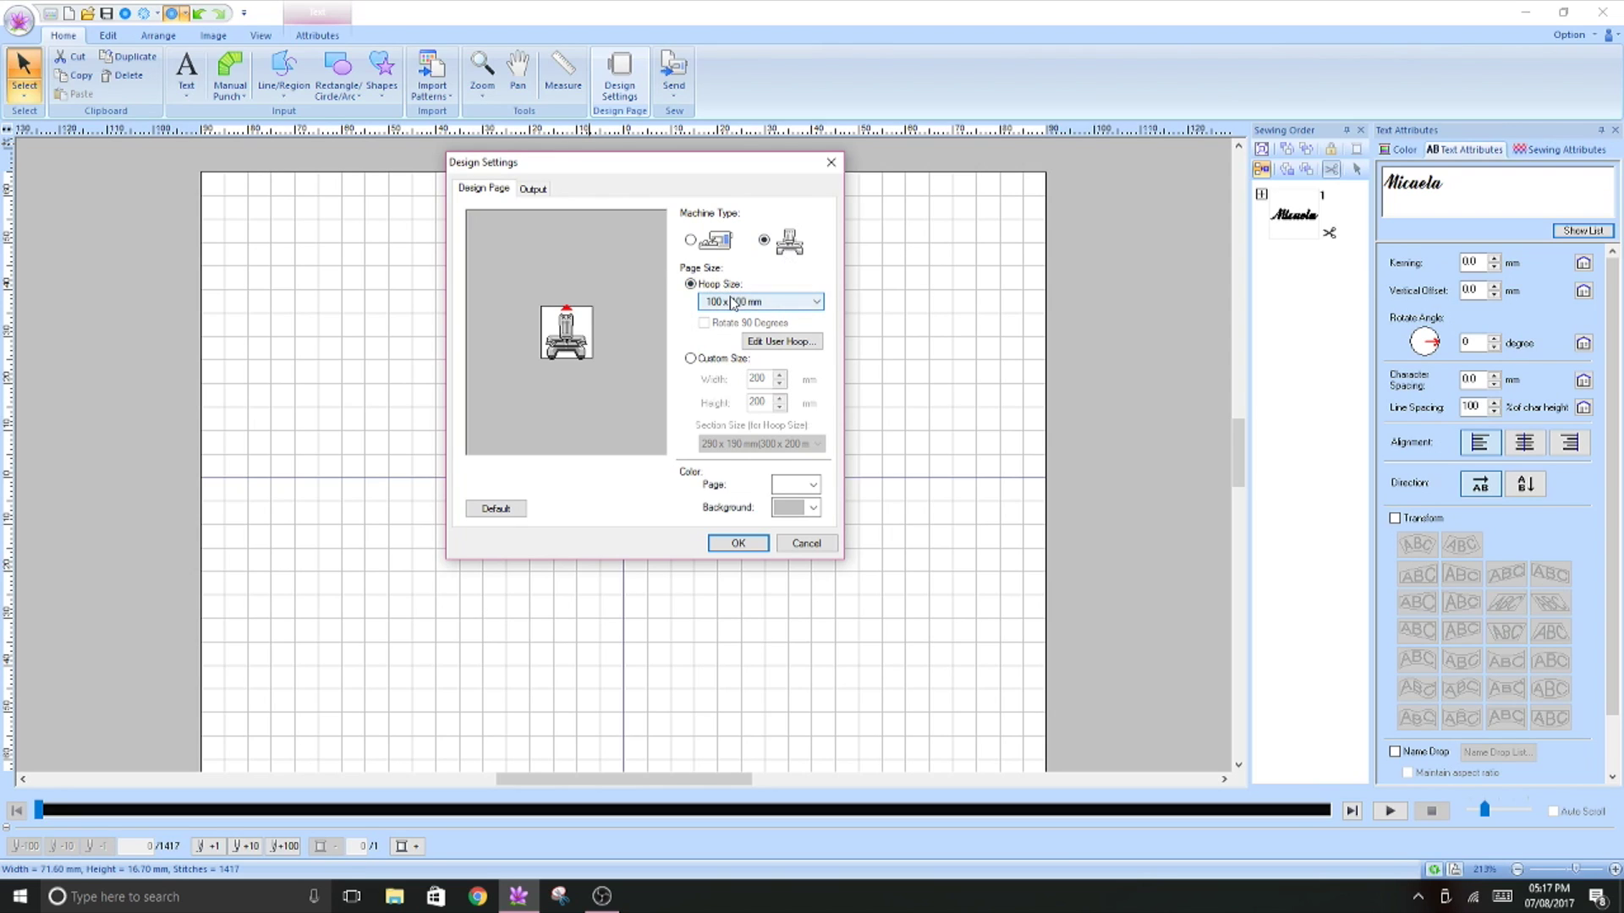
- Browse the hoop size list, try Custom Size, then return to the 100 x 100 mm hoop size
left_click(732, 303)
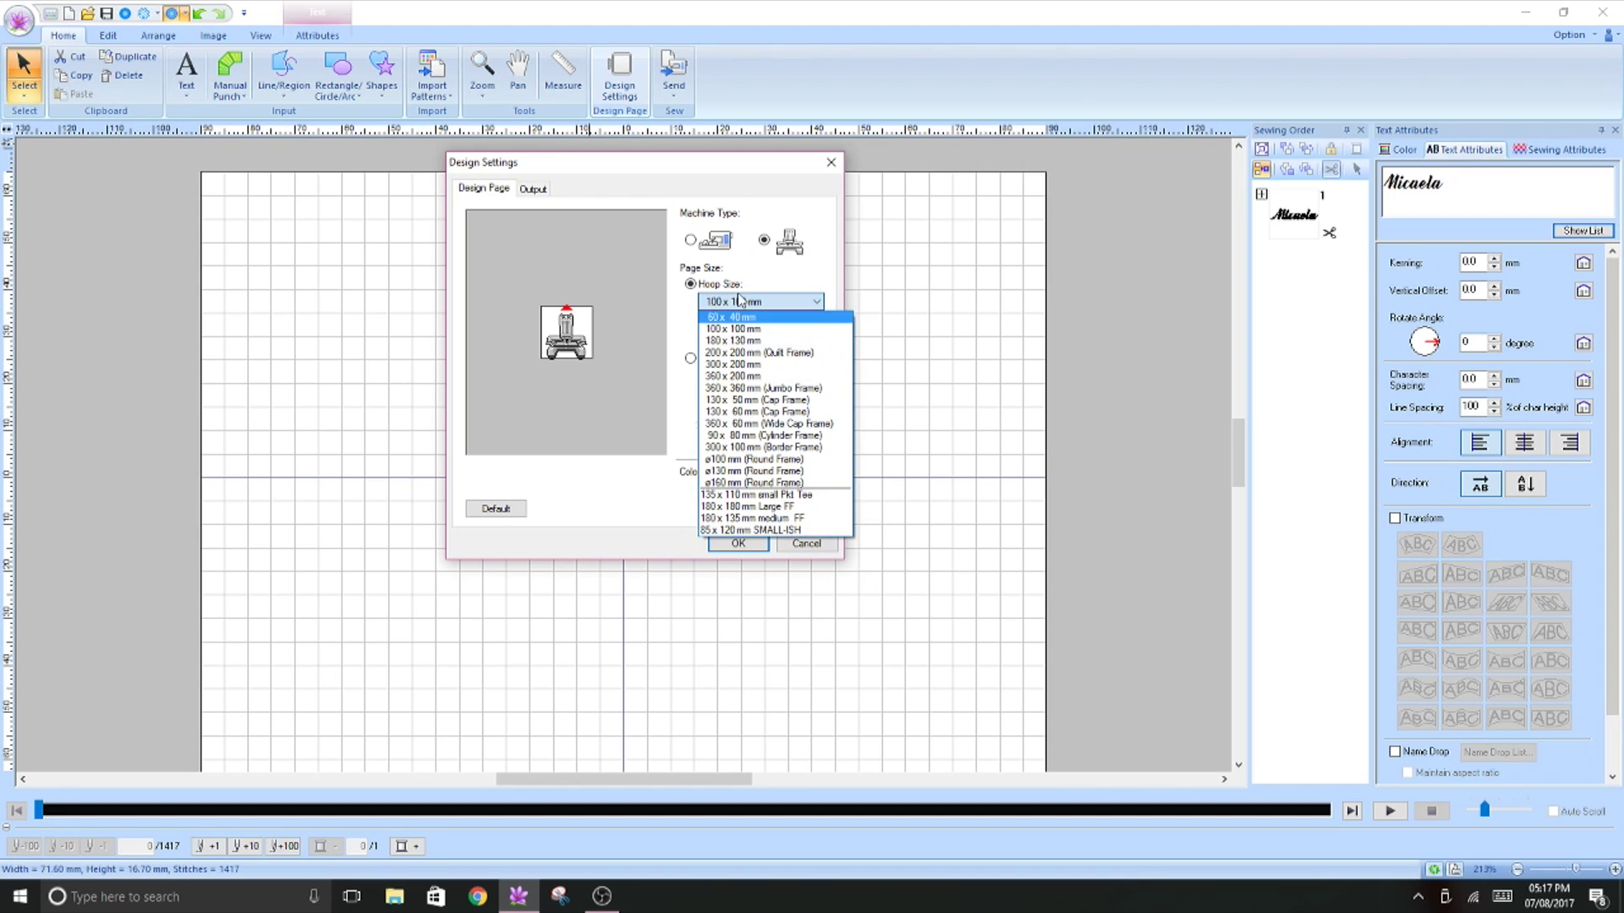
left_click(740, 266)
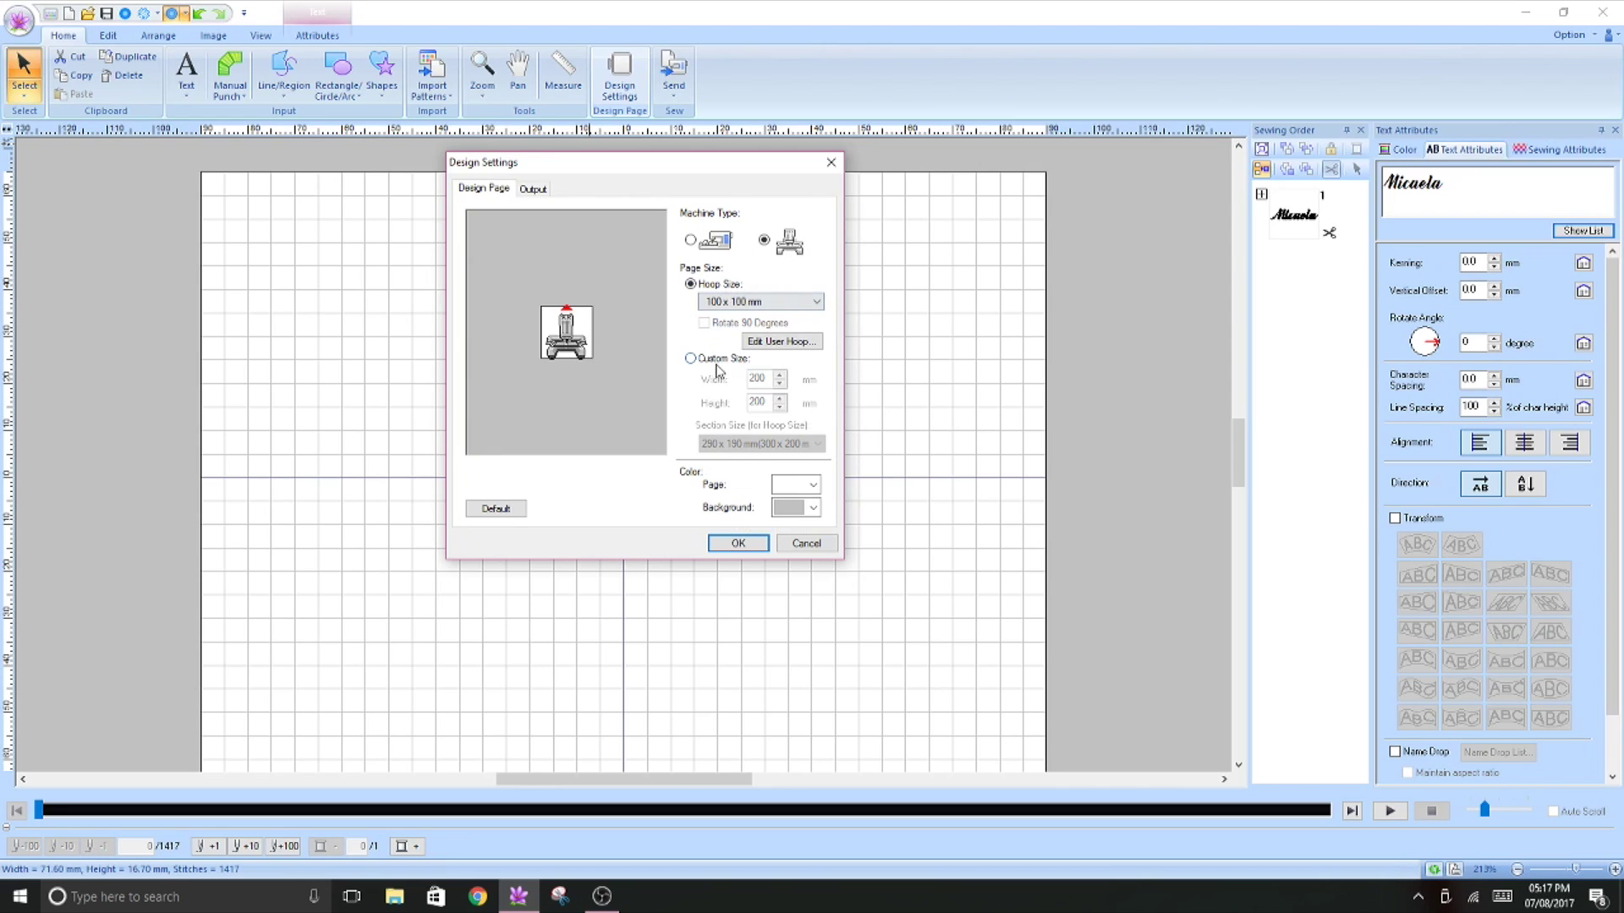
left_click(691, 361)
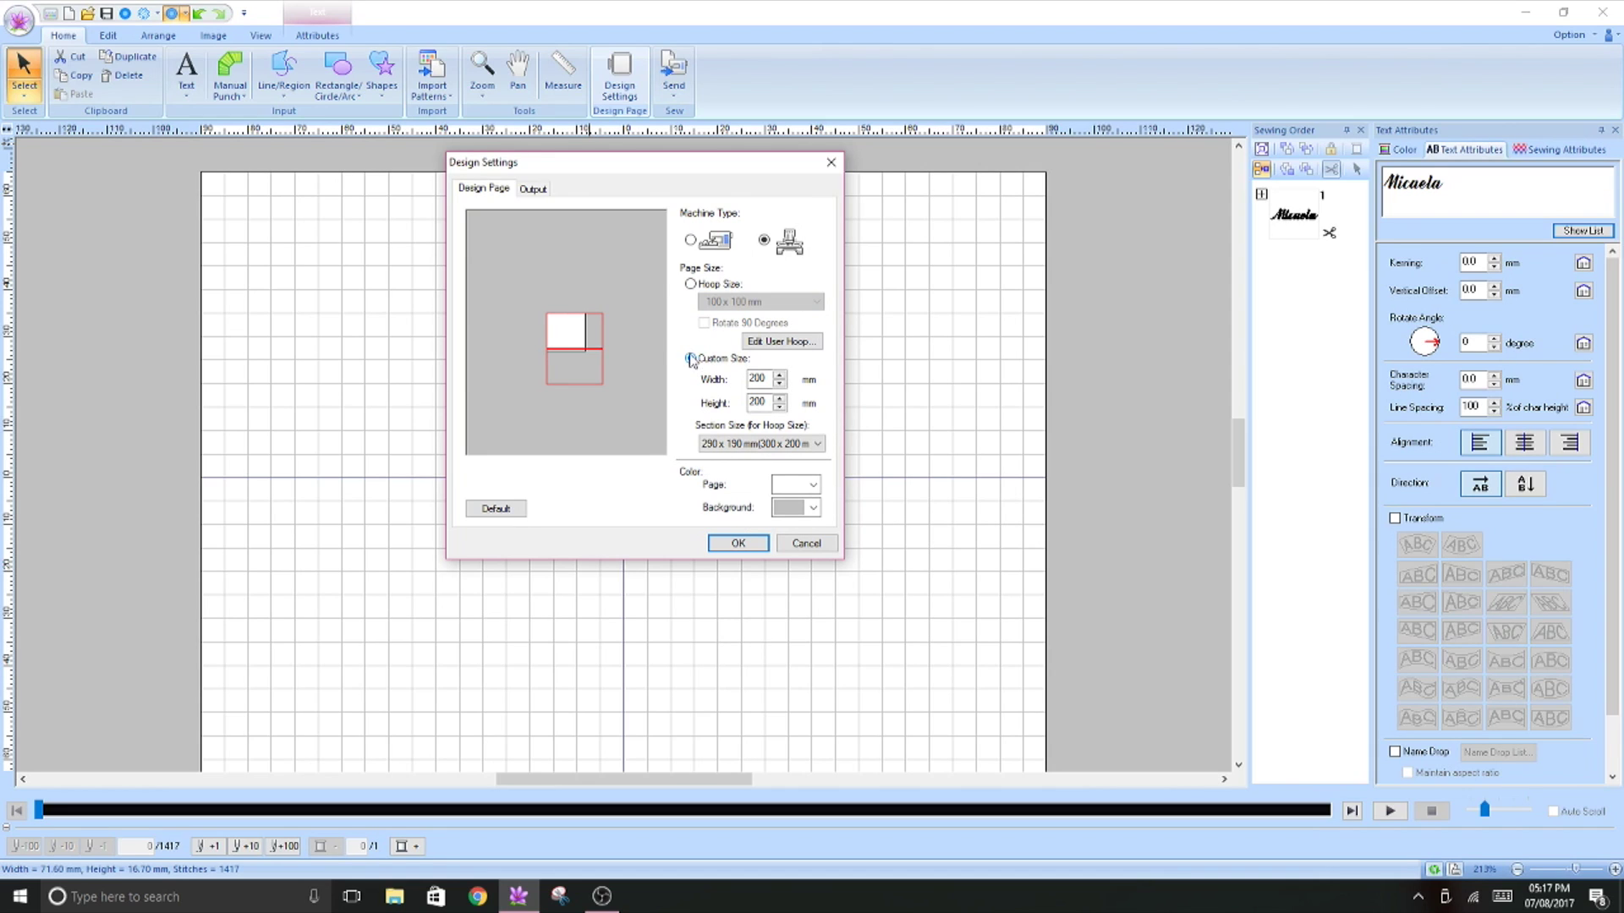
left_click(691, 285)
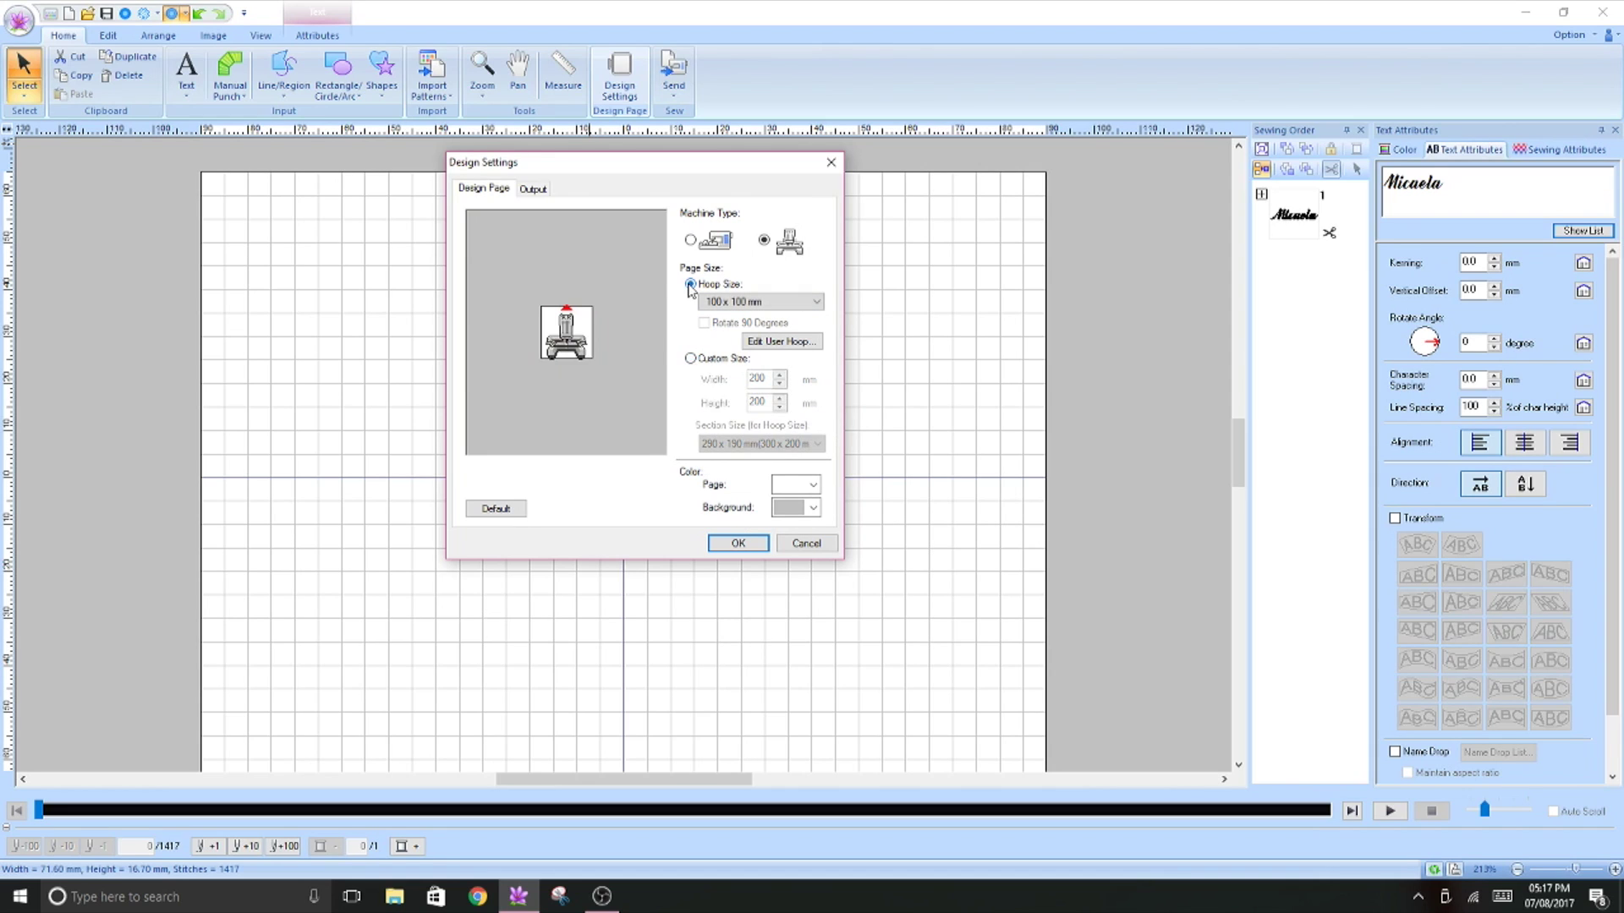
- In User Hoop Settings, enter a width of 60 and a height of 115 mm
left_click(795, 349)
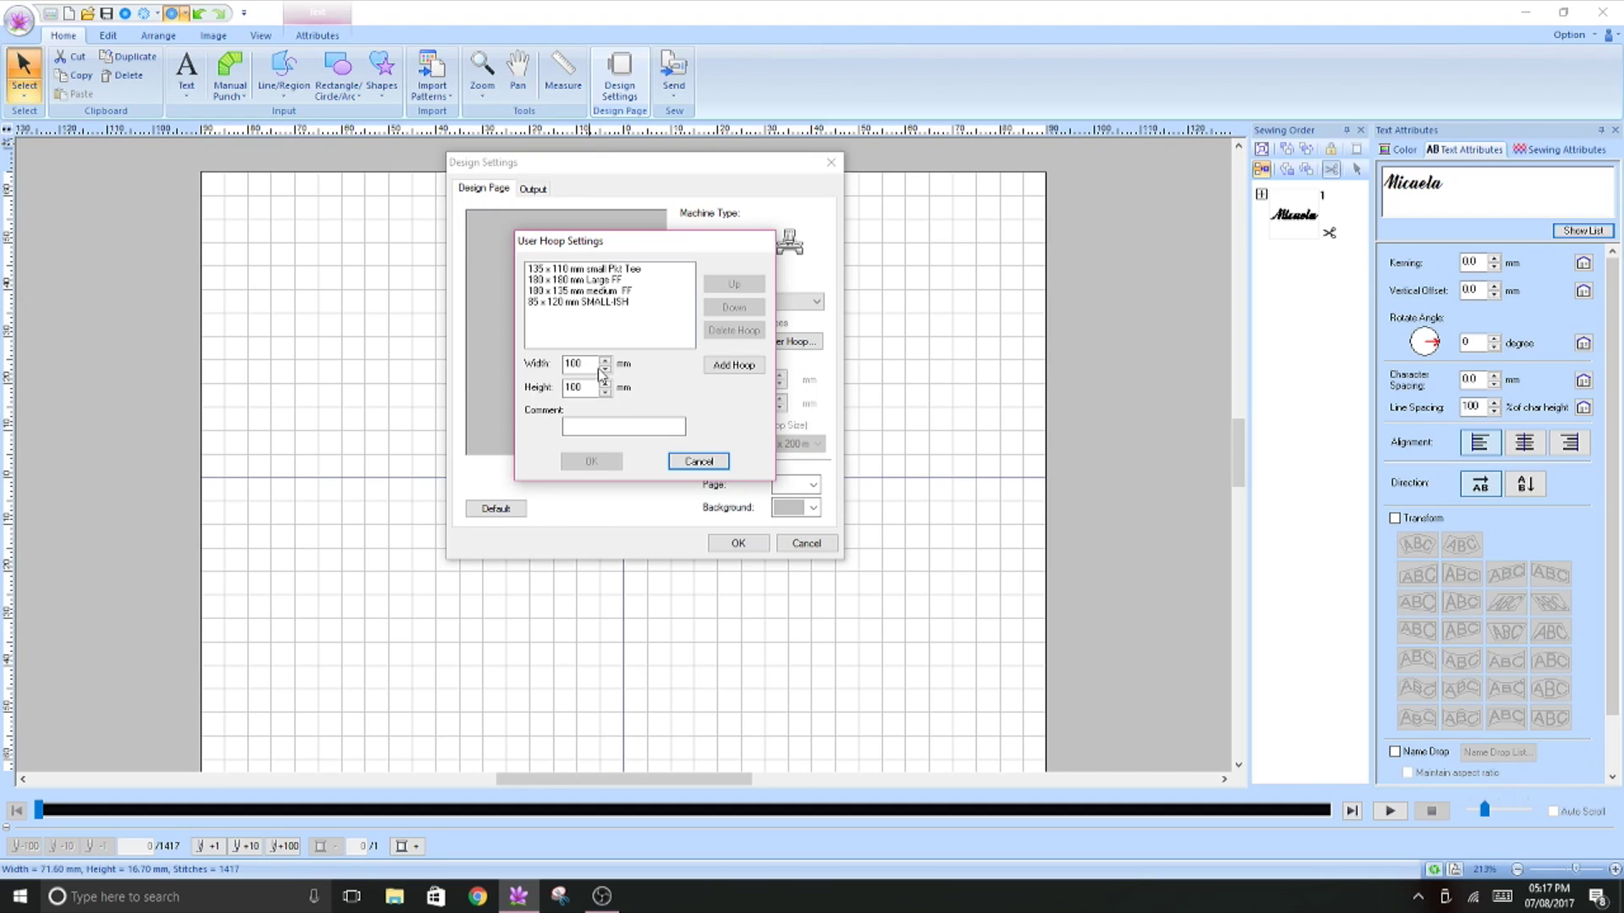
left_click_drag(594, 363, 542, 366)
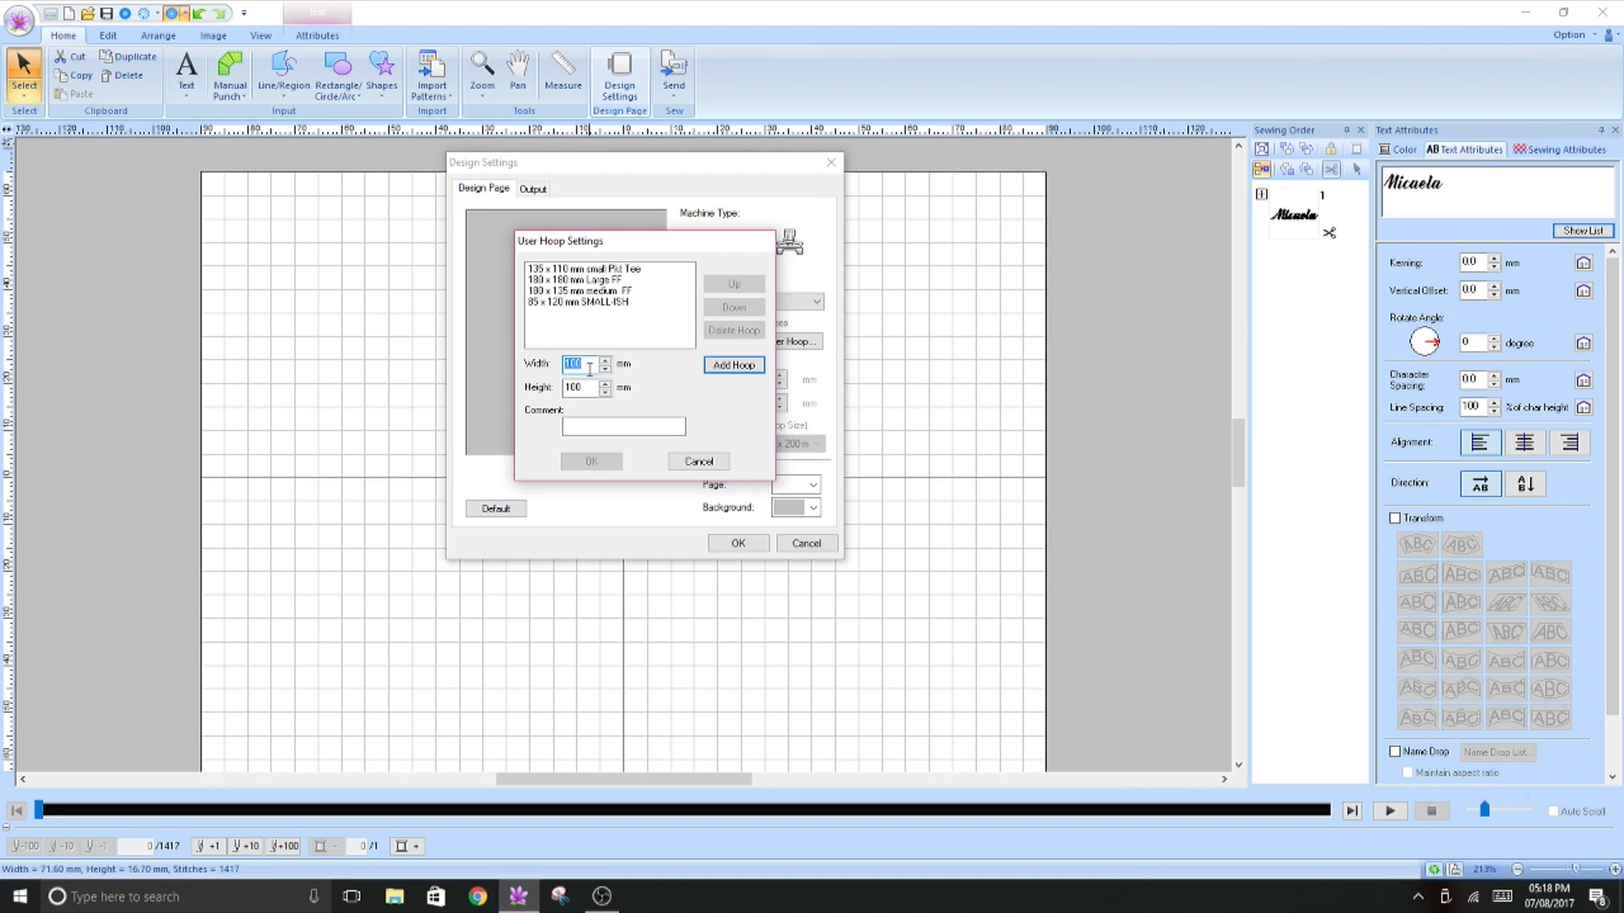
type("60")
left_click_drag(582, 389, 551, 389)
type("115")
- Give the hoop the comment 'smallest FF' and add it to the list
left_click(629, 431)
type("smallest FF")
left_click(734, 365)
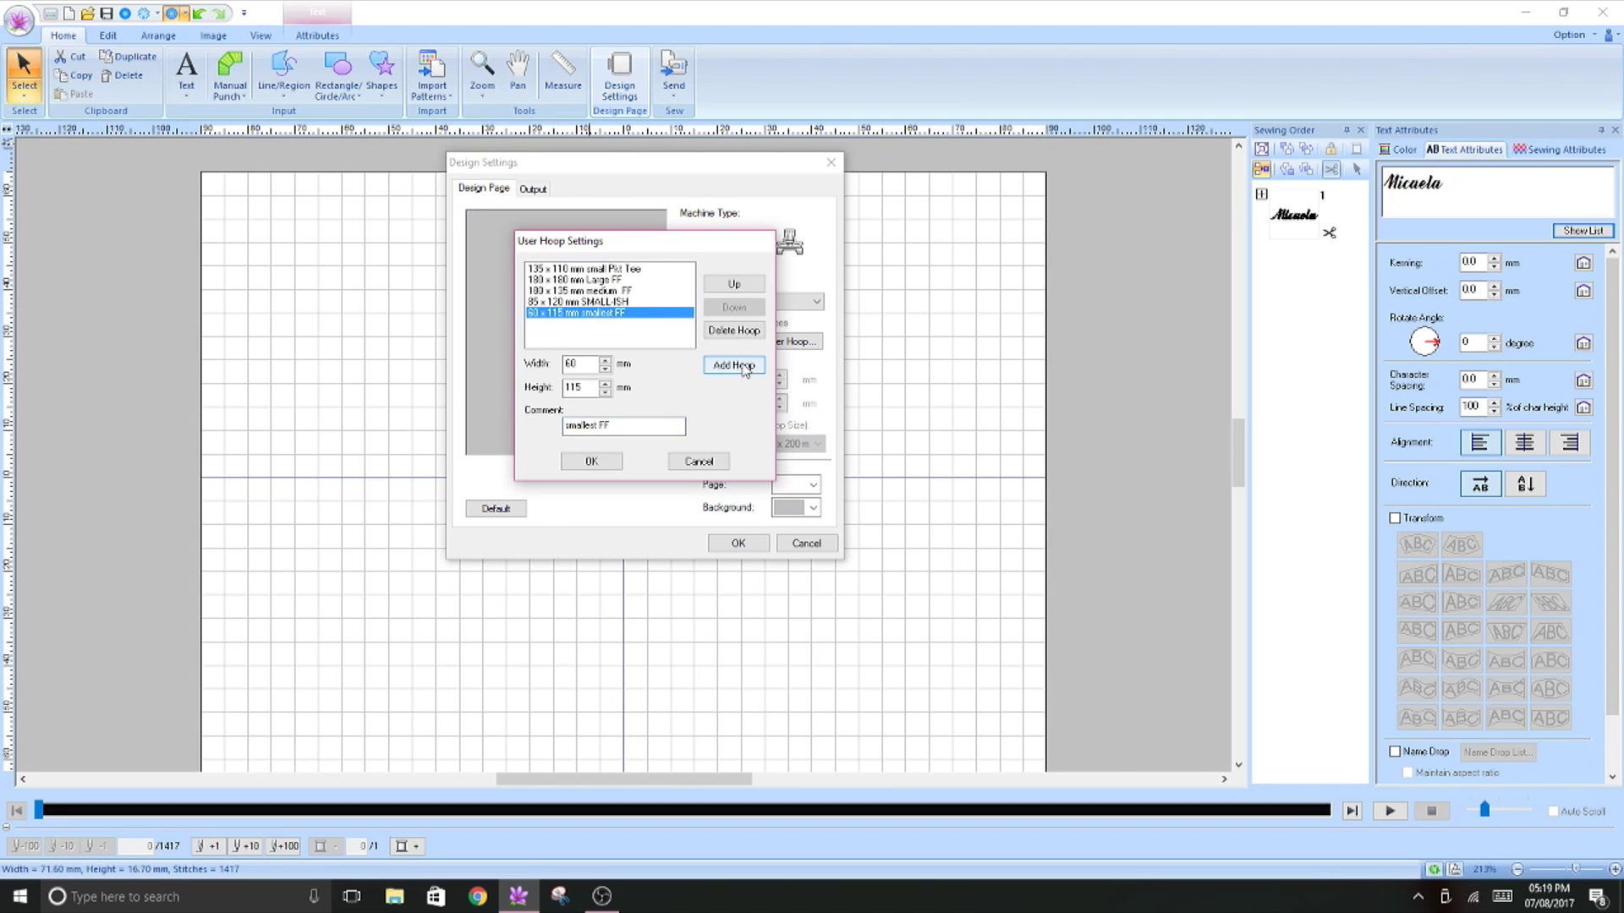
- Move the 60 x 115 mm smallest FF hoop to the top of the user hoop list
left_click(645, 269)
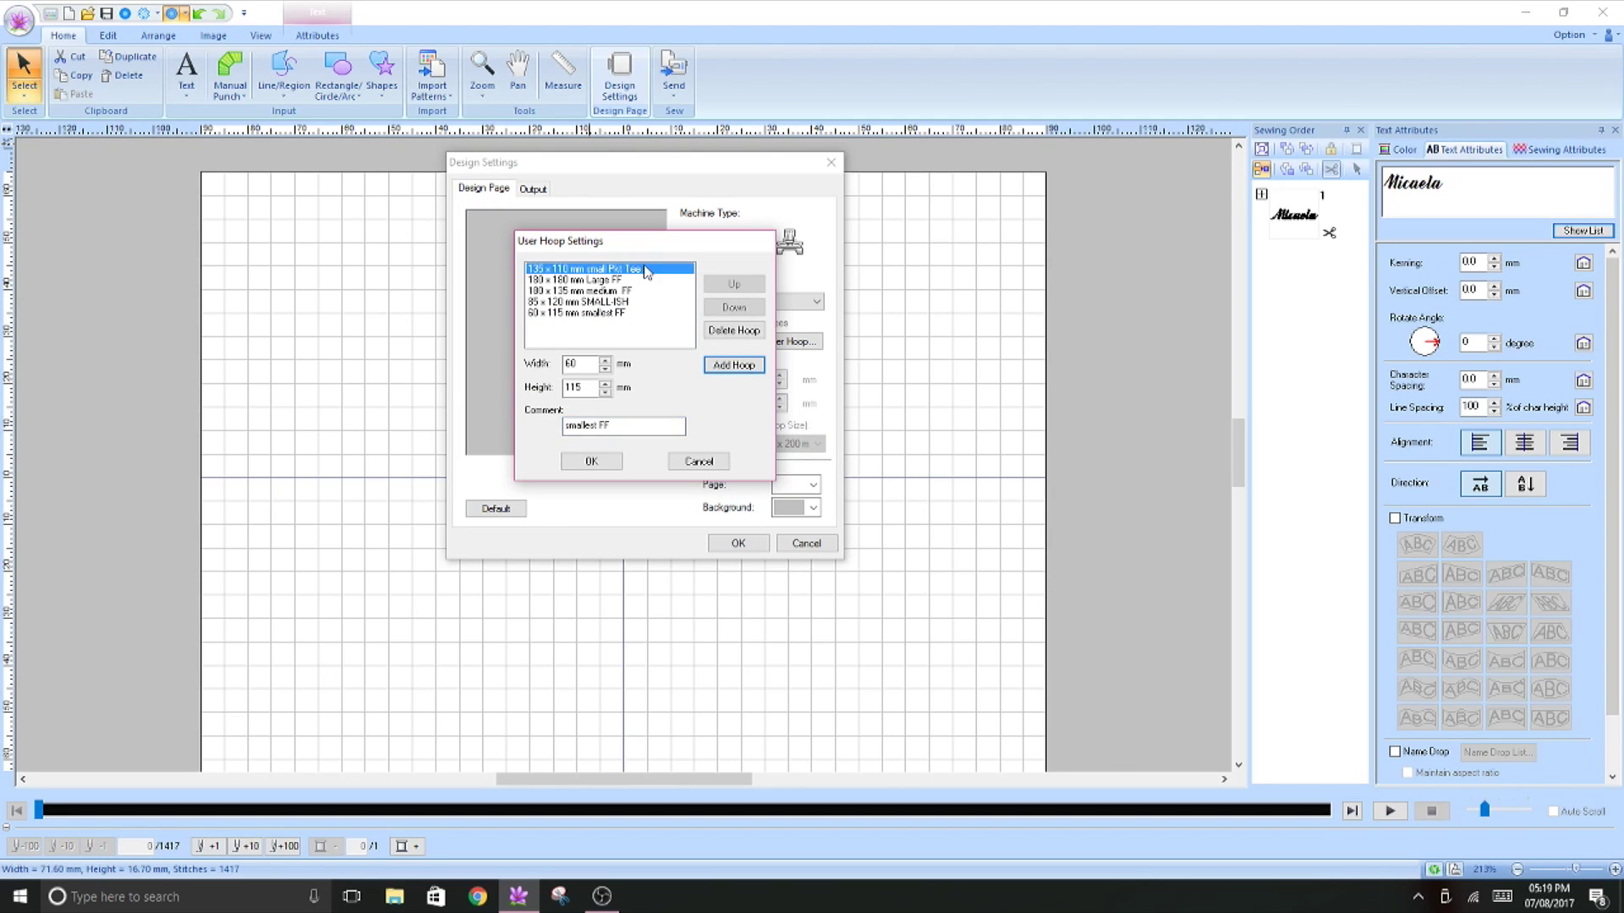
left_click(607, 314)
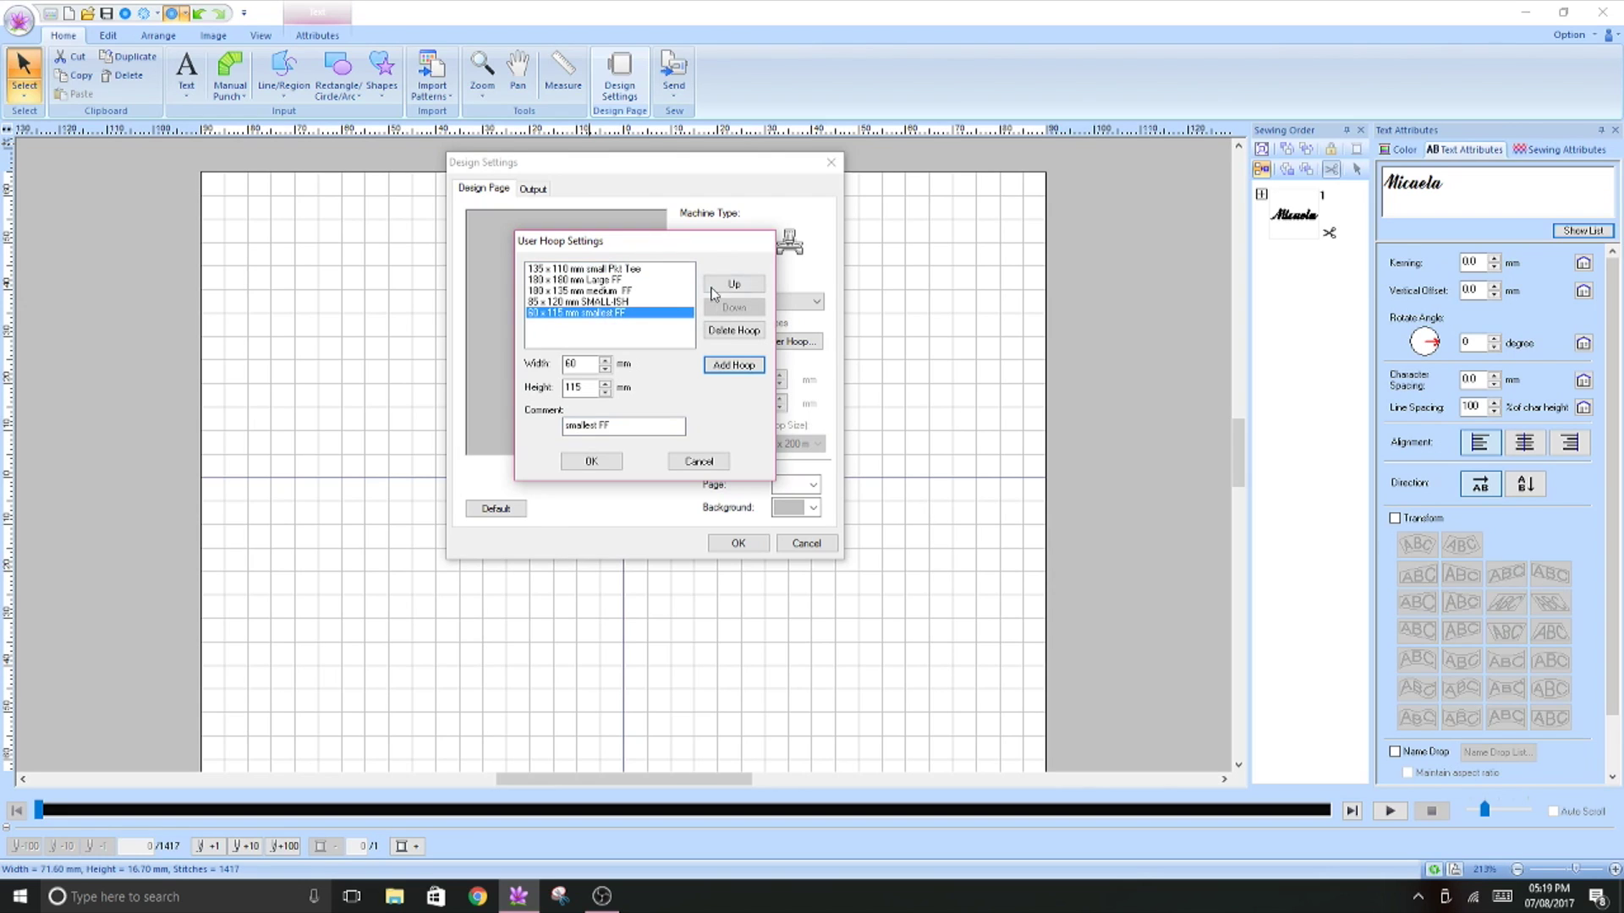
left_click(732, 285)
left_click(730, 287)
left_click(727, 291)
left_click(727, 290)
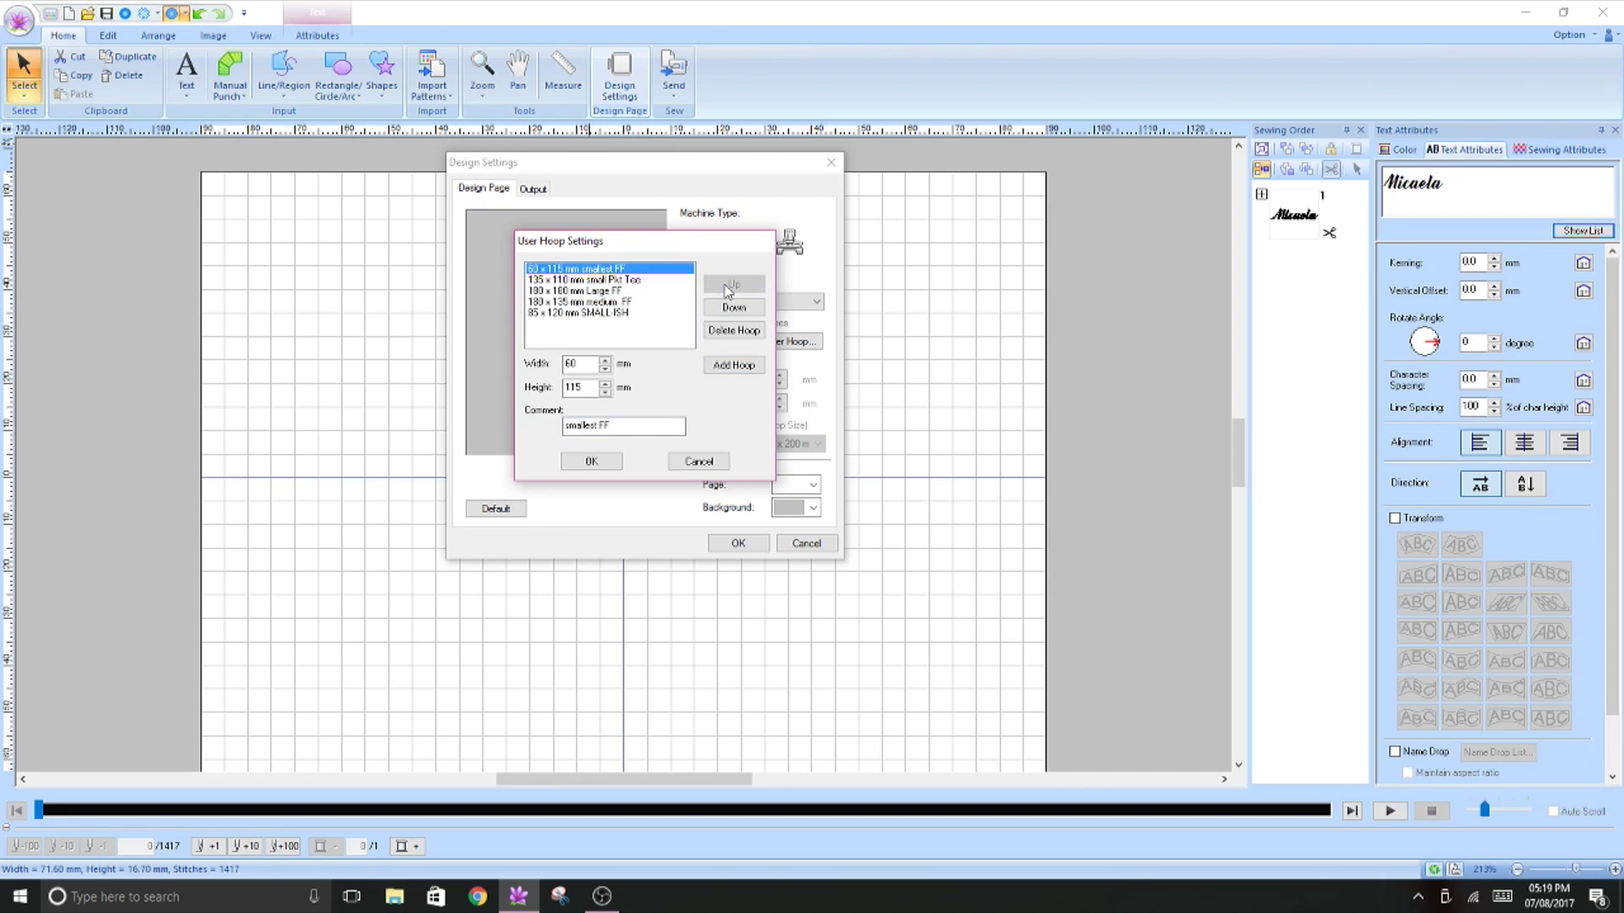
- Move the 85 x 120 mm and 180 x 135 mm medium FF hoops up, then save the list
left_click(592, 312)
left_click(728, 288)
left_click(728, 288)
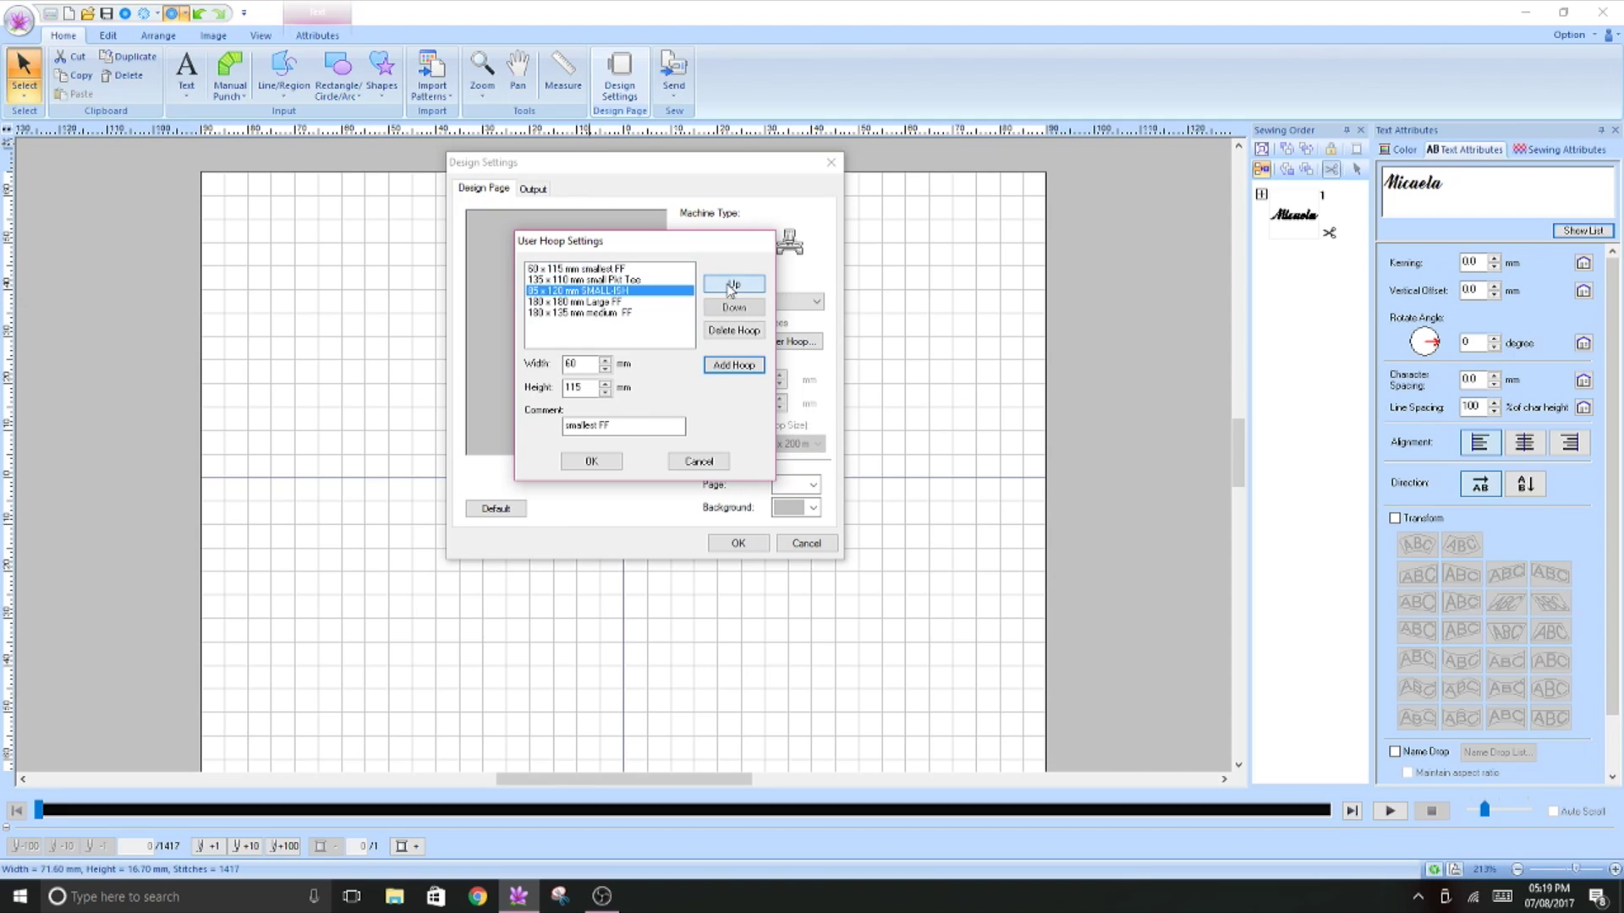
left_click(728, 287)
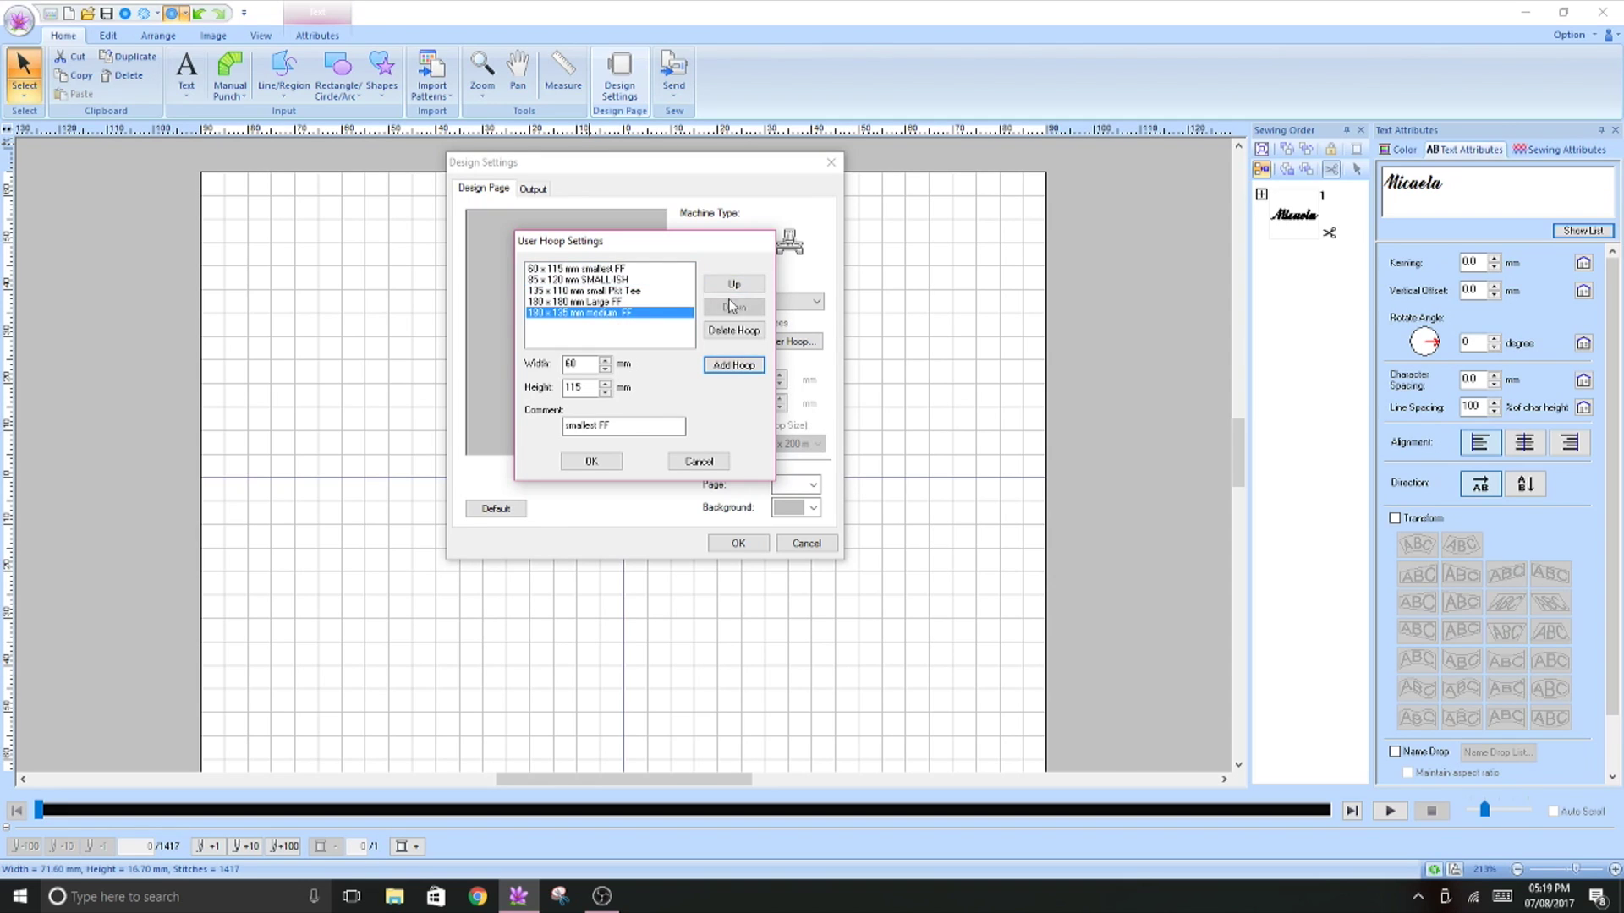
left_click(732, 284)
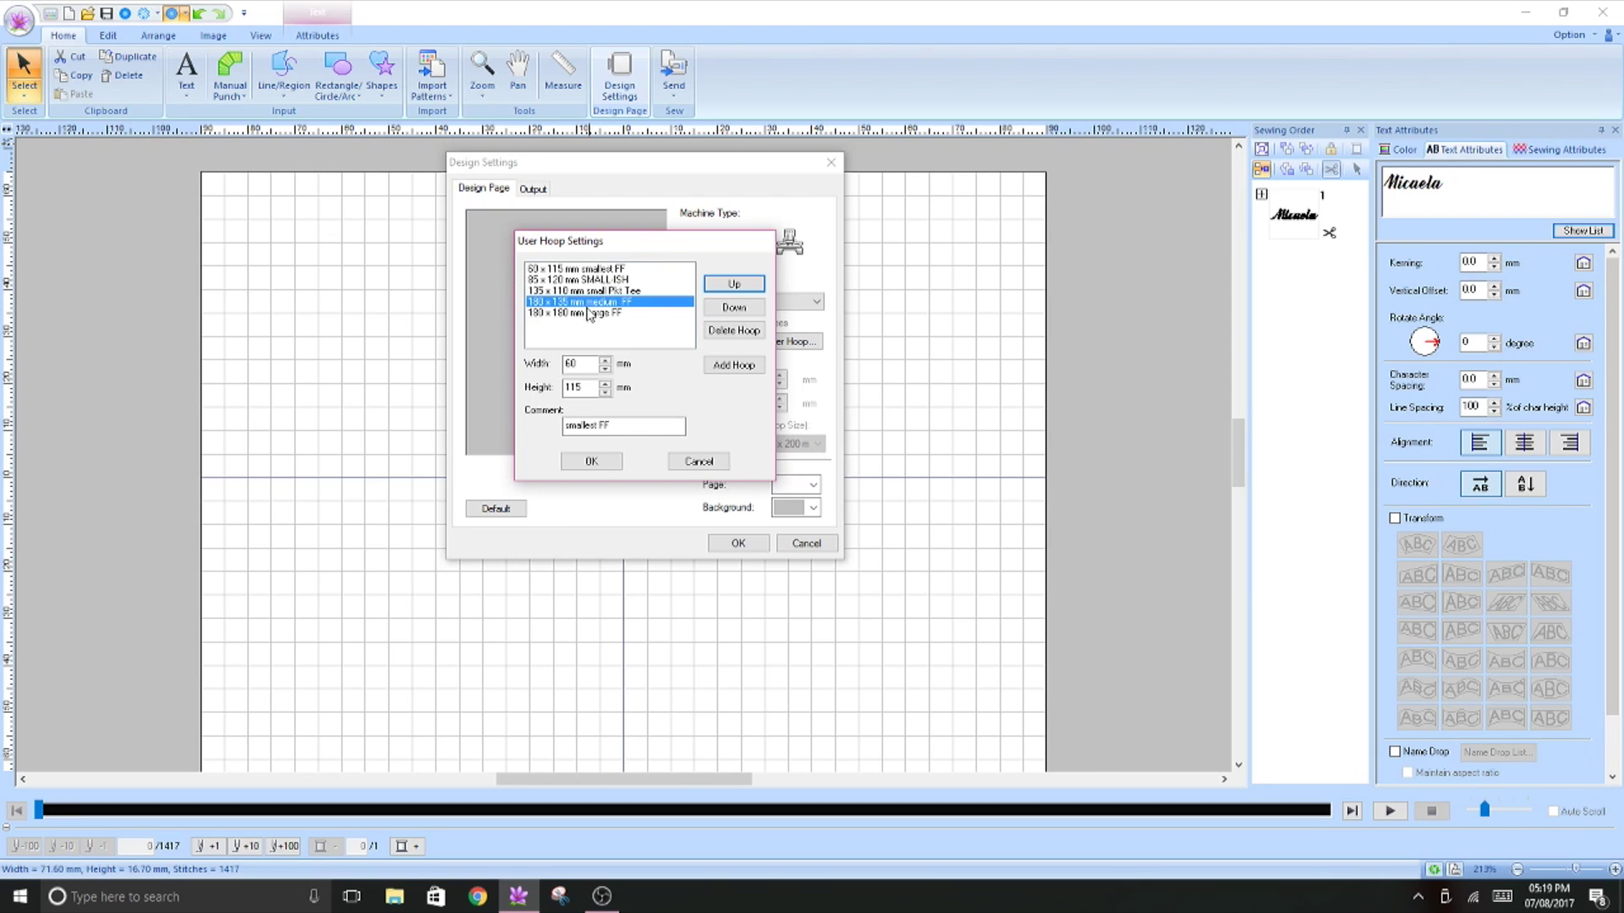
left_click(591, 461)
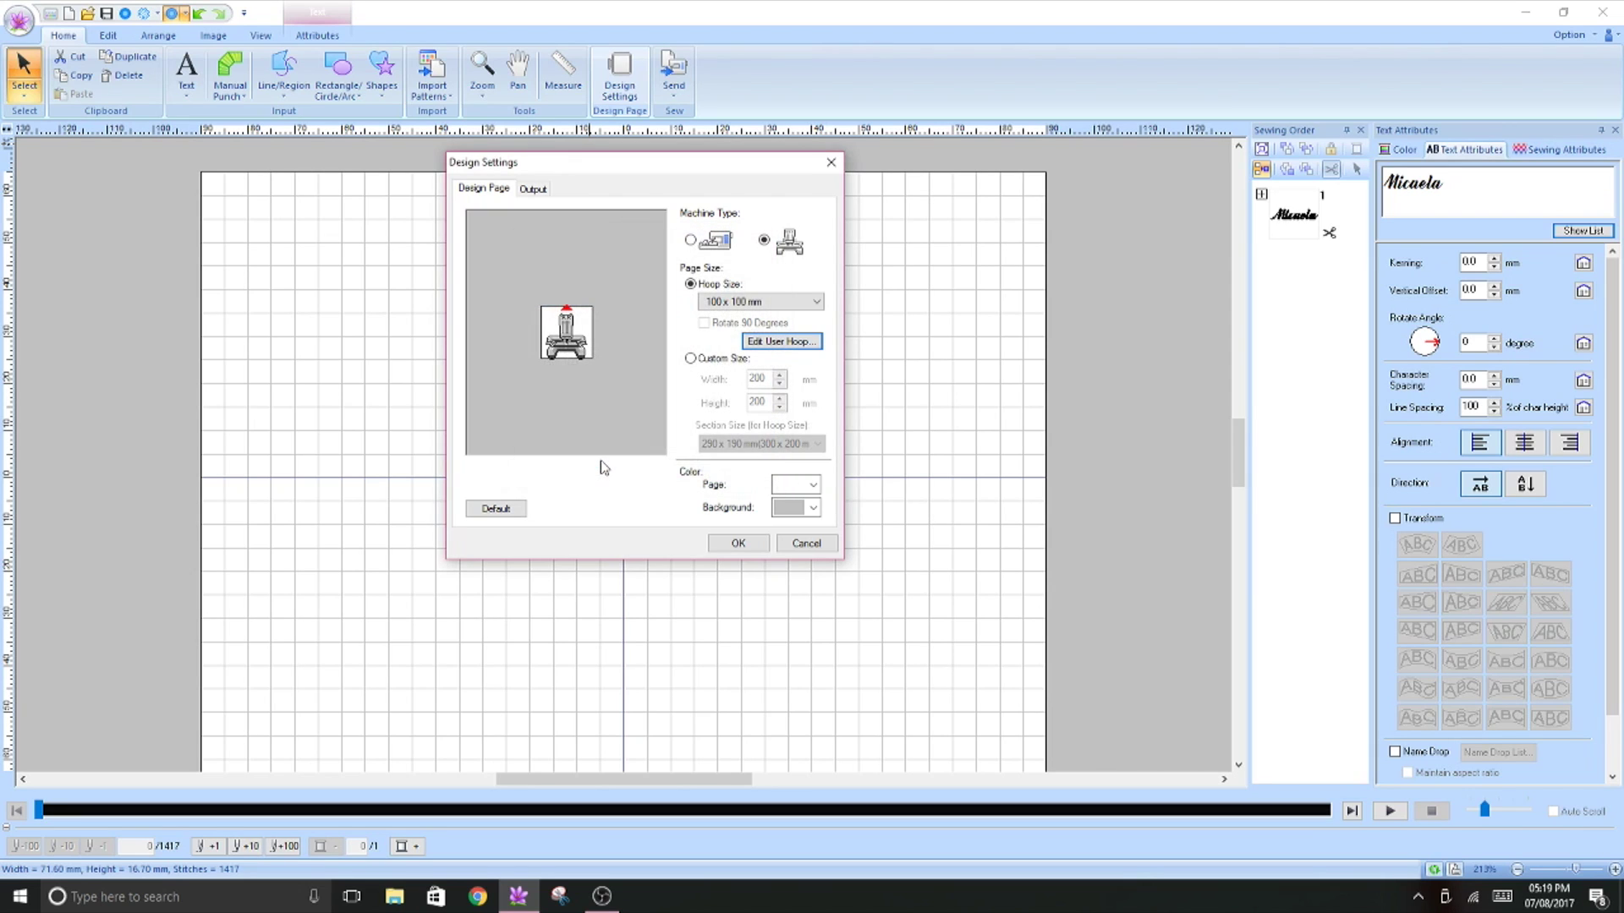
- Choose the 60 x 115 mm smallest FF hoop as the page size and apply it
left_click(713, 306)
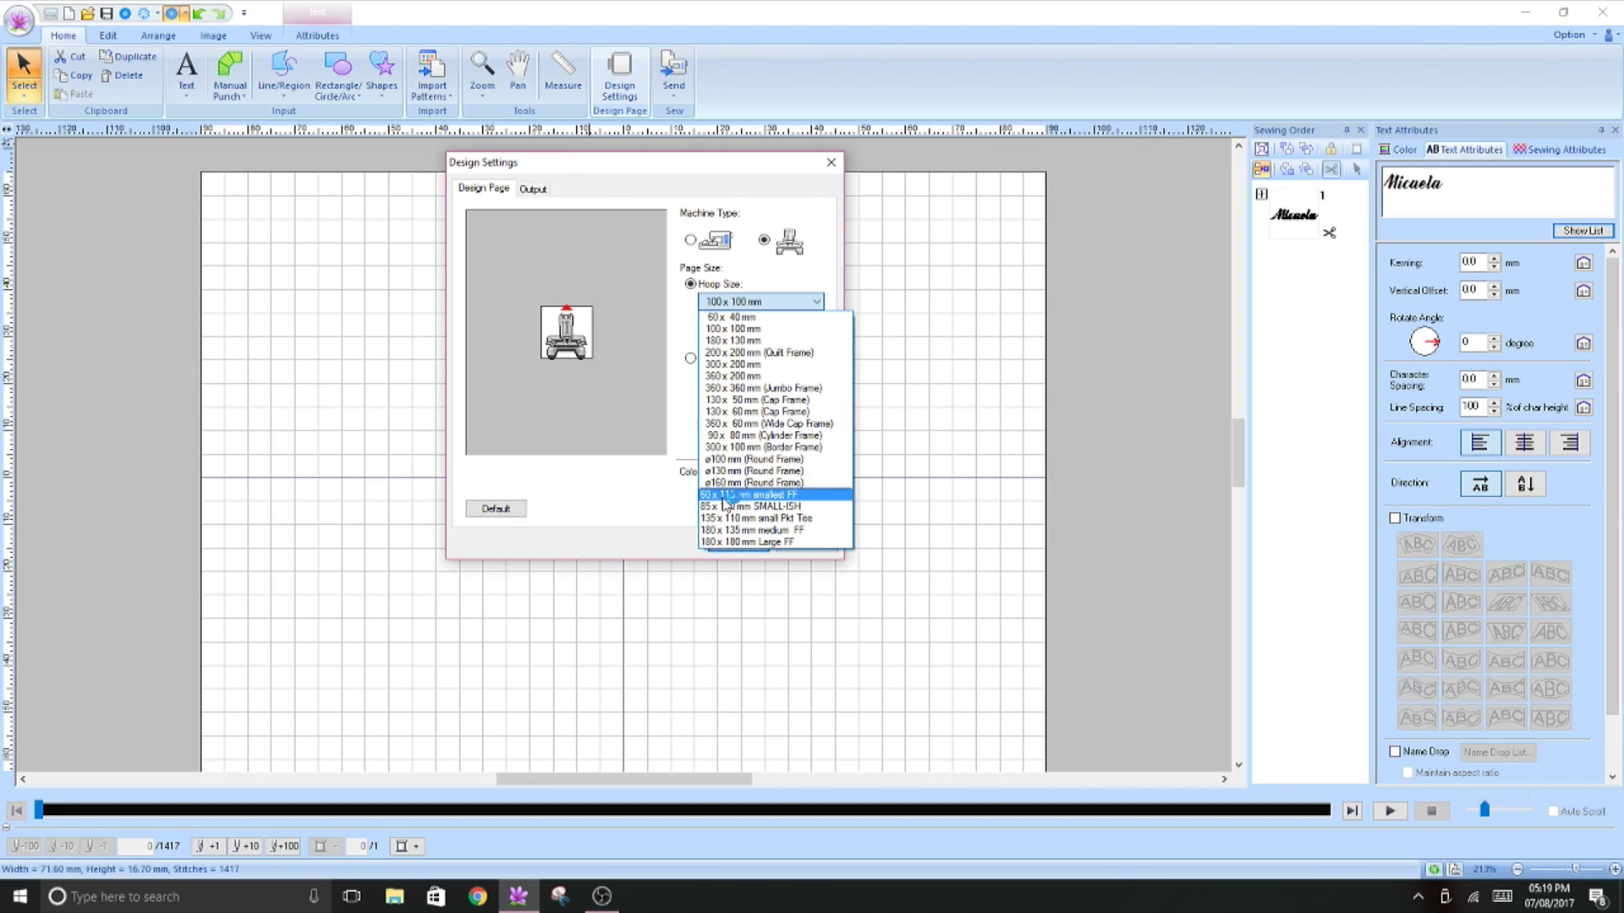
left_click(803, 498)
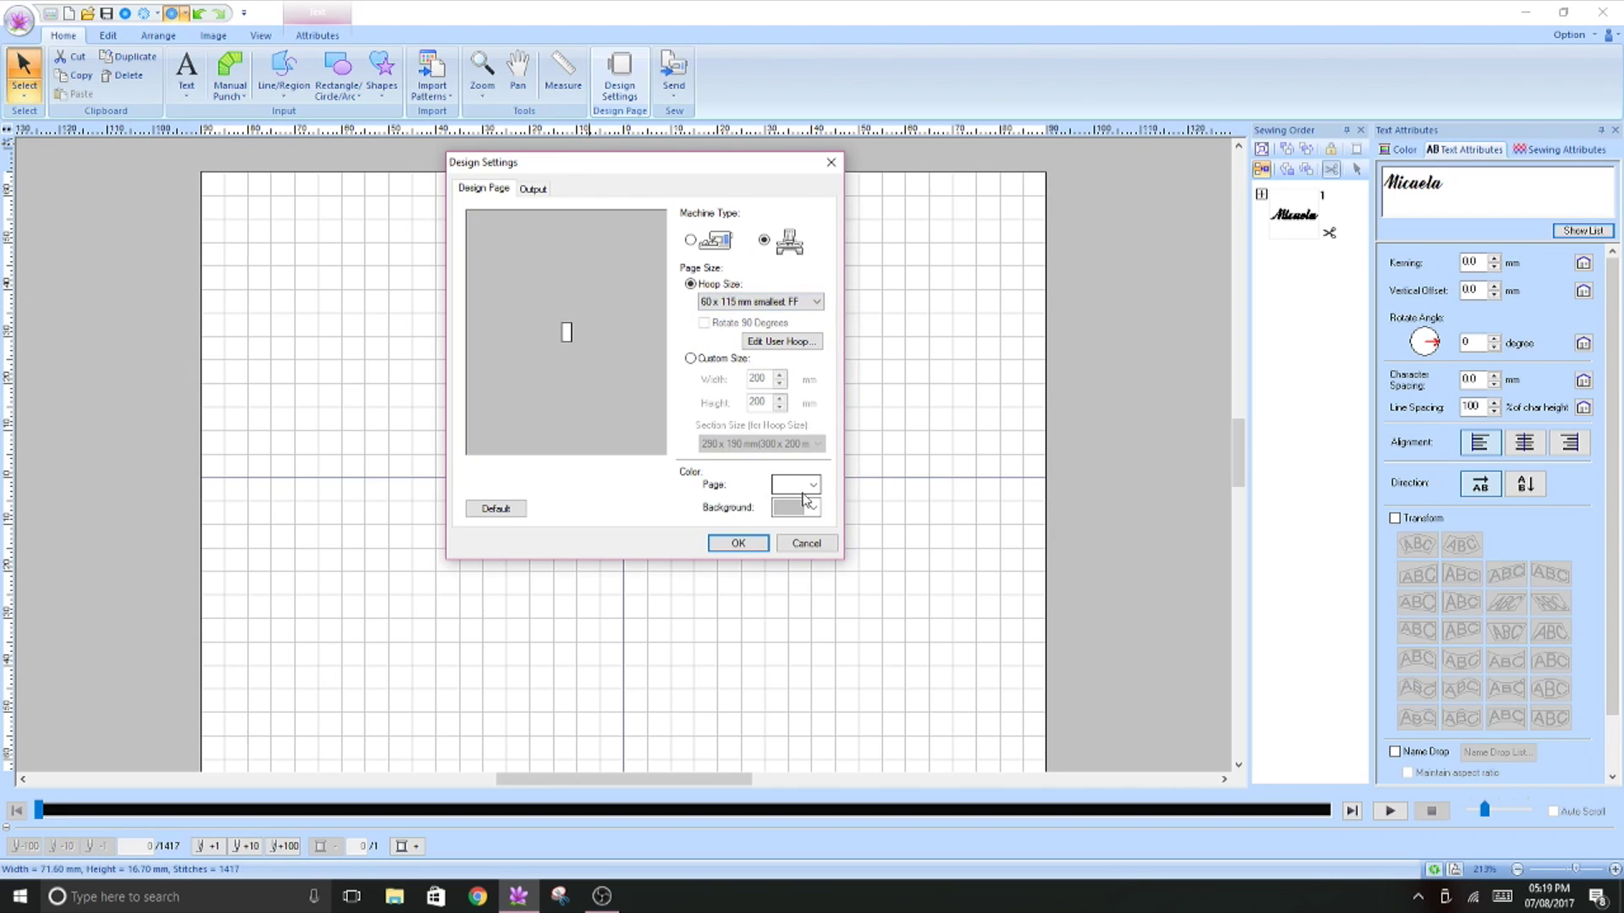
left_click(738, 543)
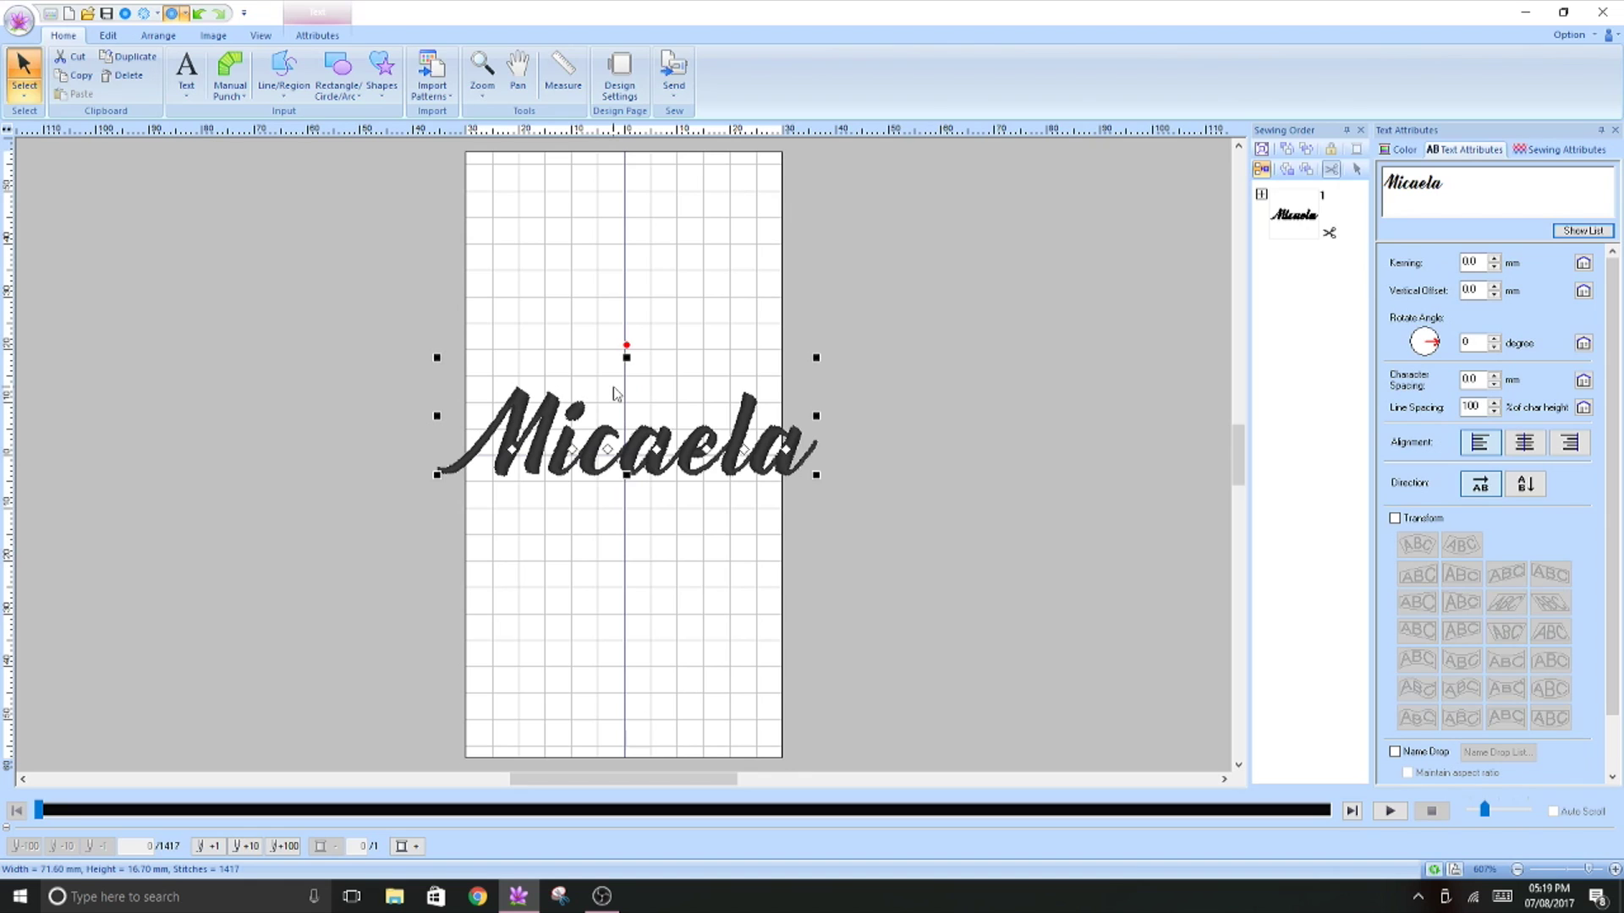
left_click_drag(626, 345, 422, 416)
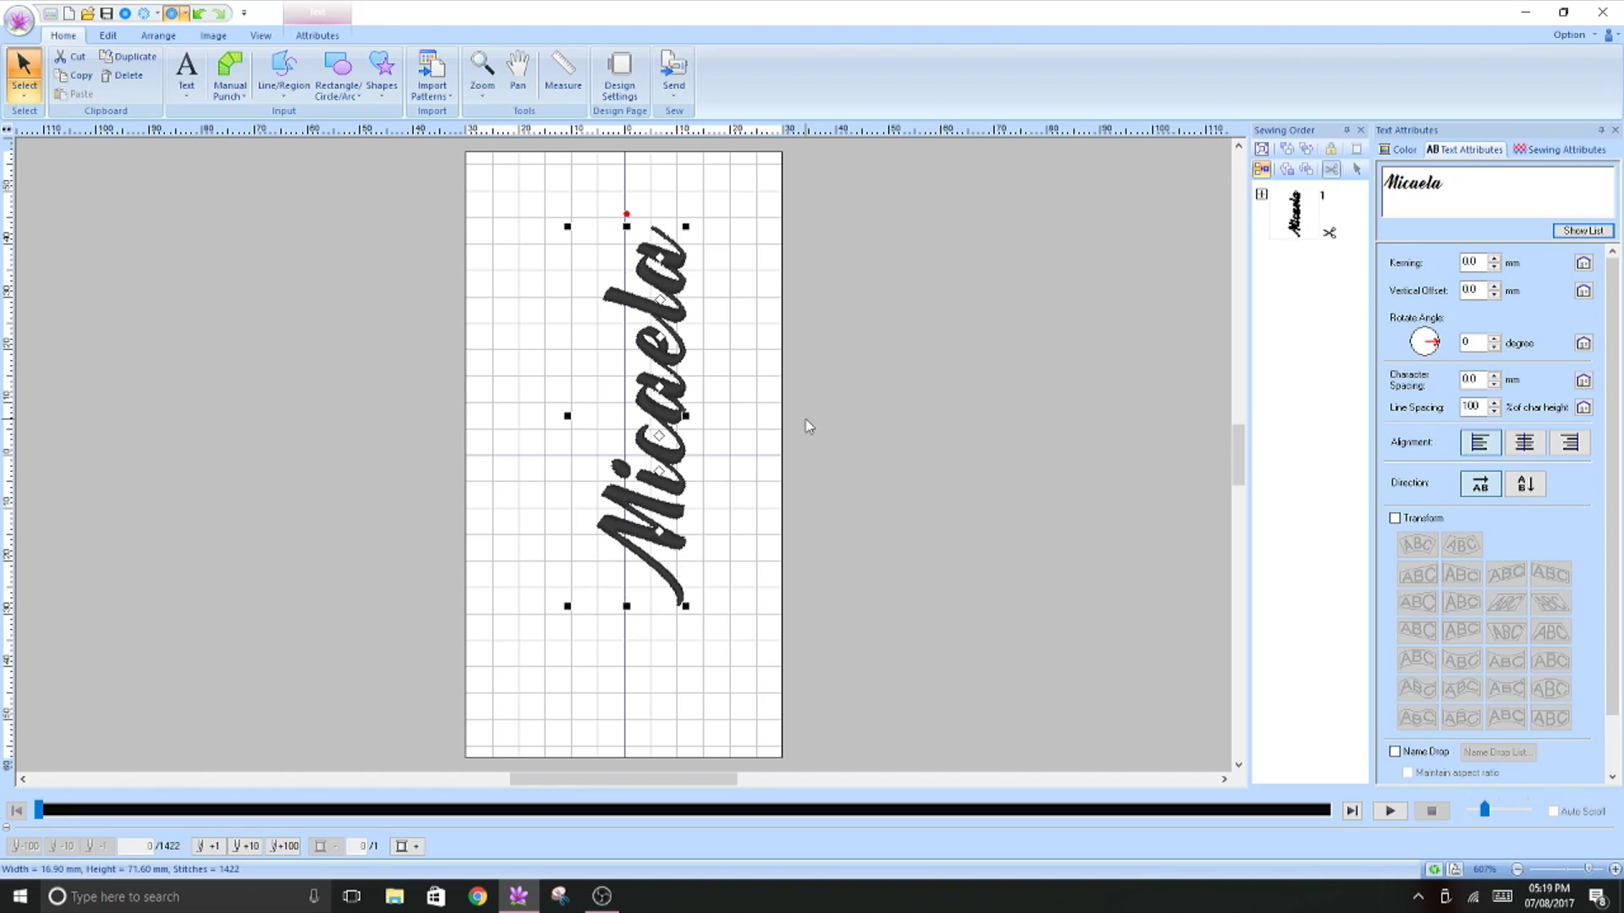
key("ctrl+z")
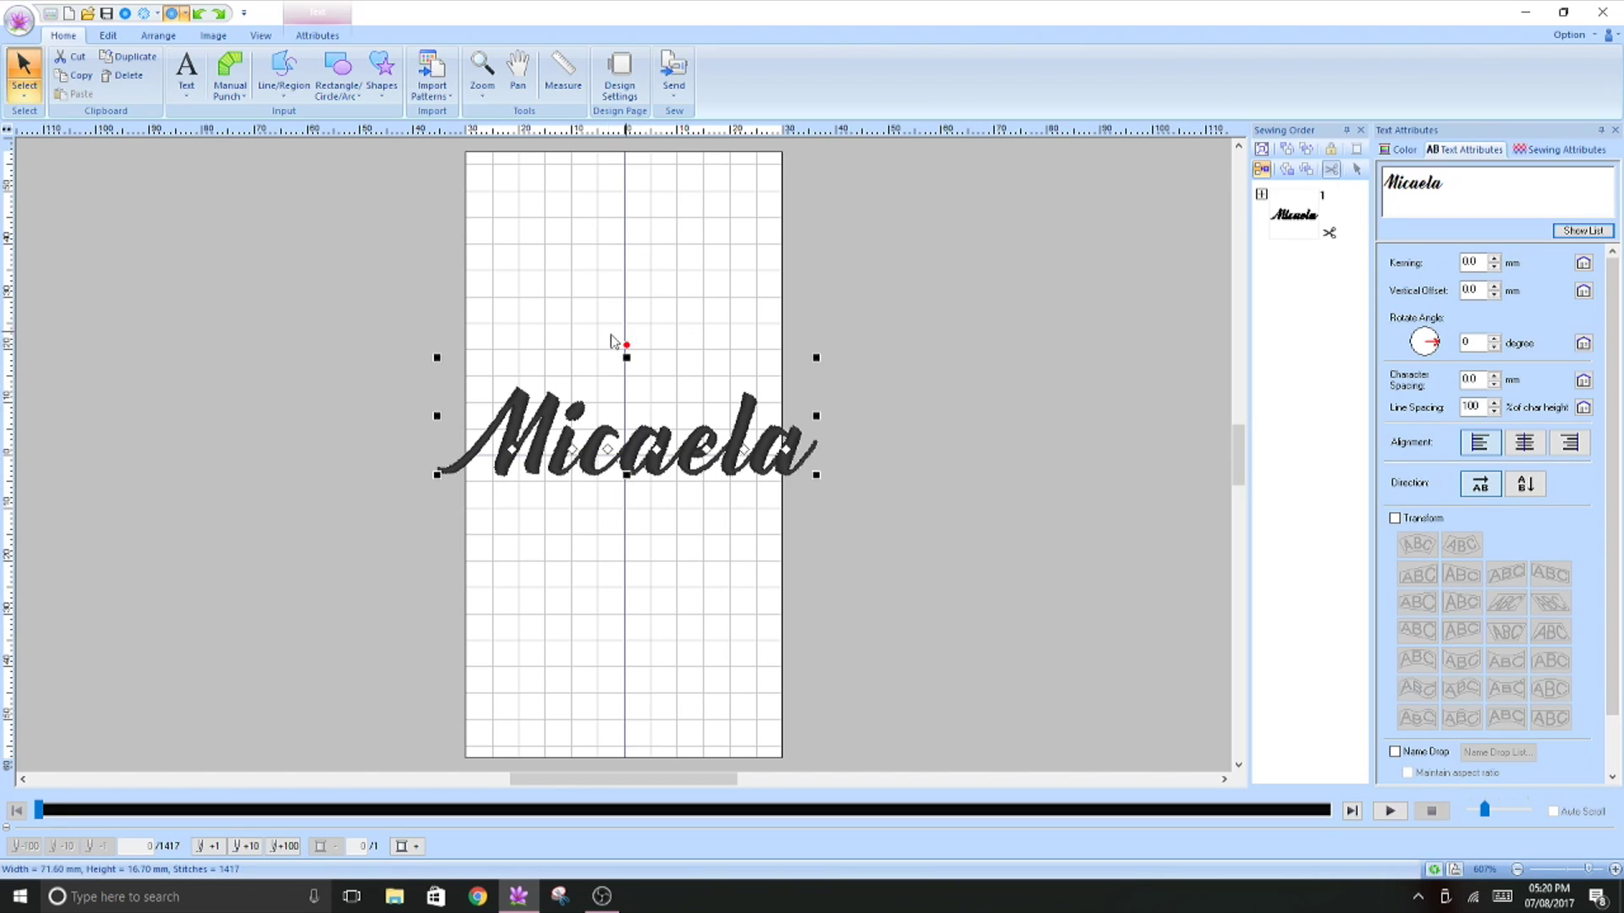
right_click(609, 429)
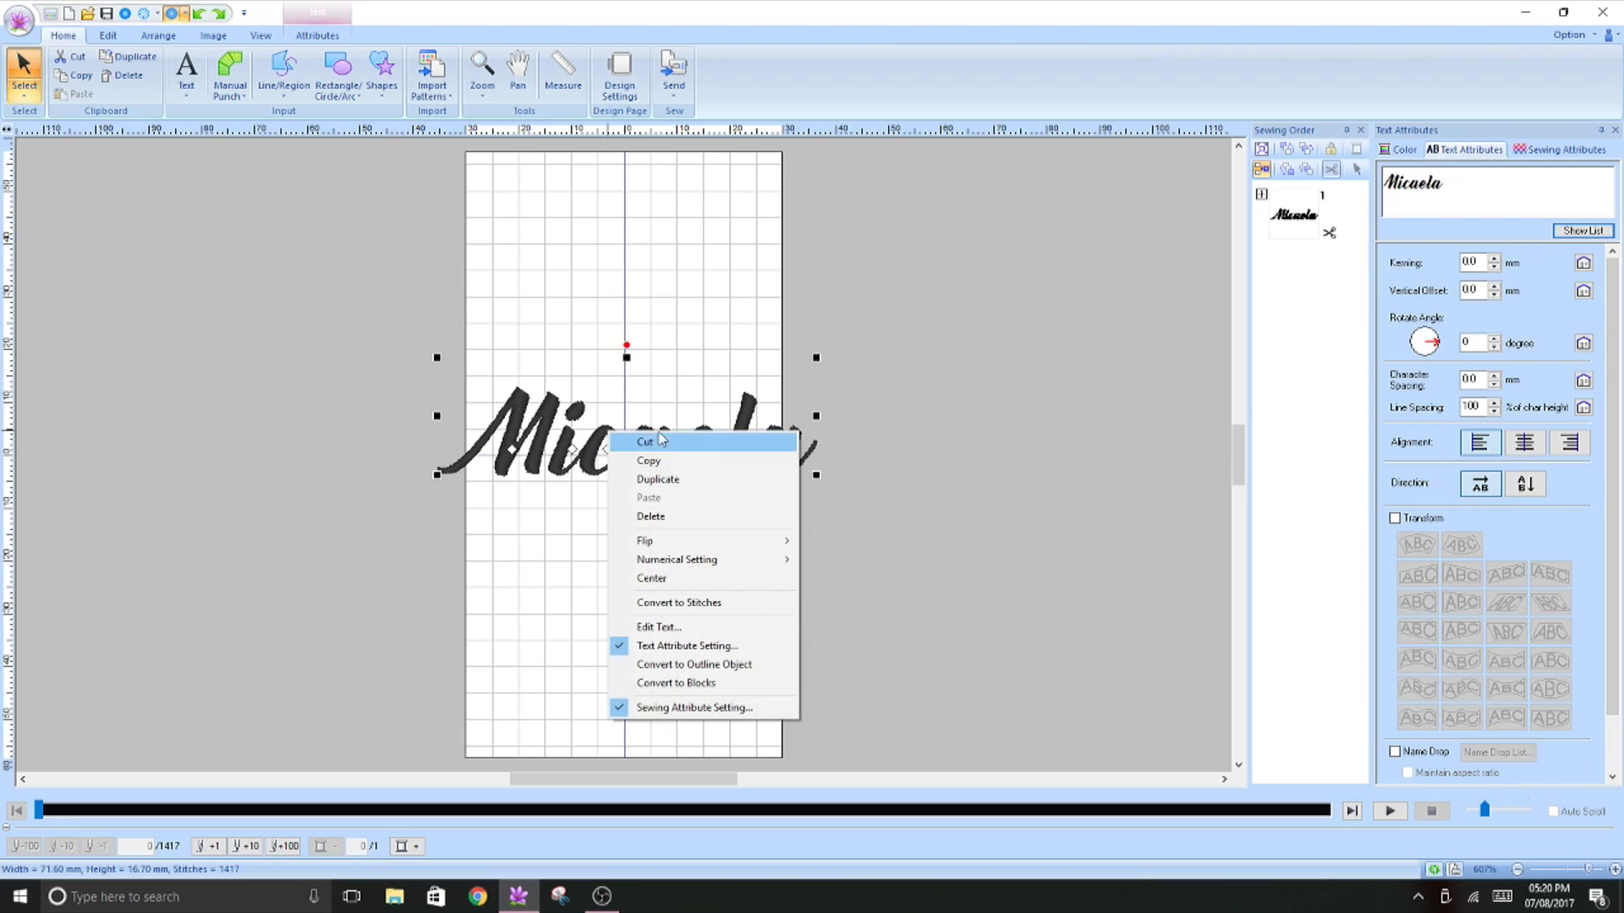
- Rotate Micaela to exactly 90° via Numerical Setting > Rotate, previewing before applying
right_click(599, 448)
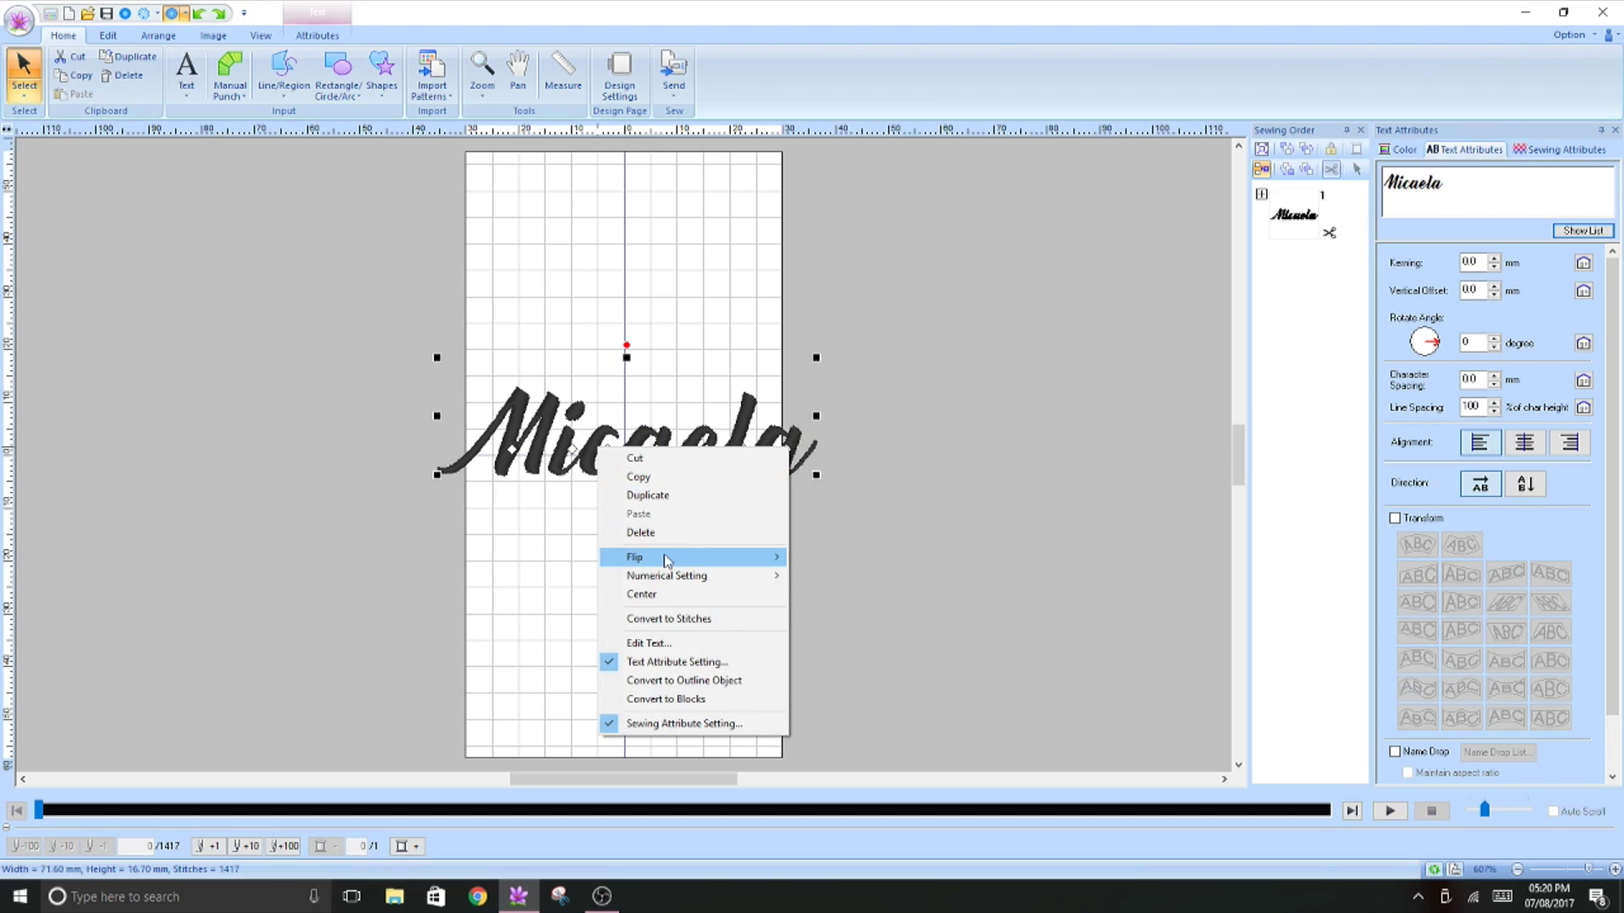
mouse_move(672, 575)
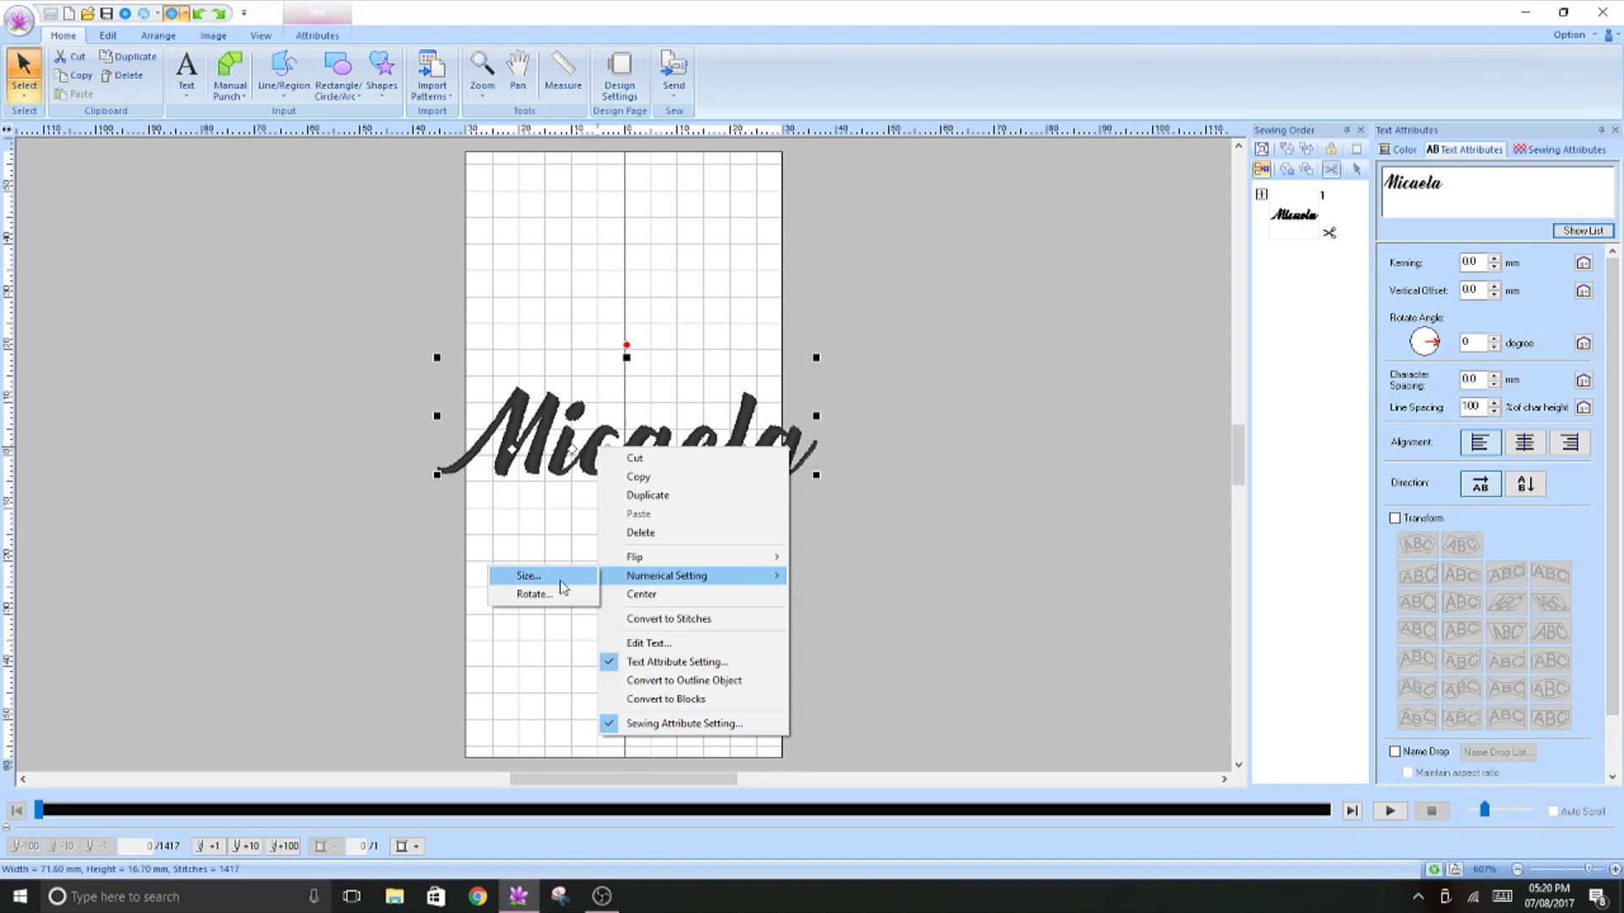
left_click(533, 594)
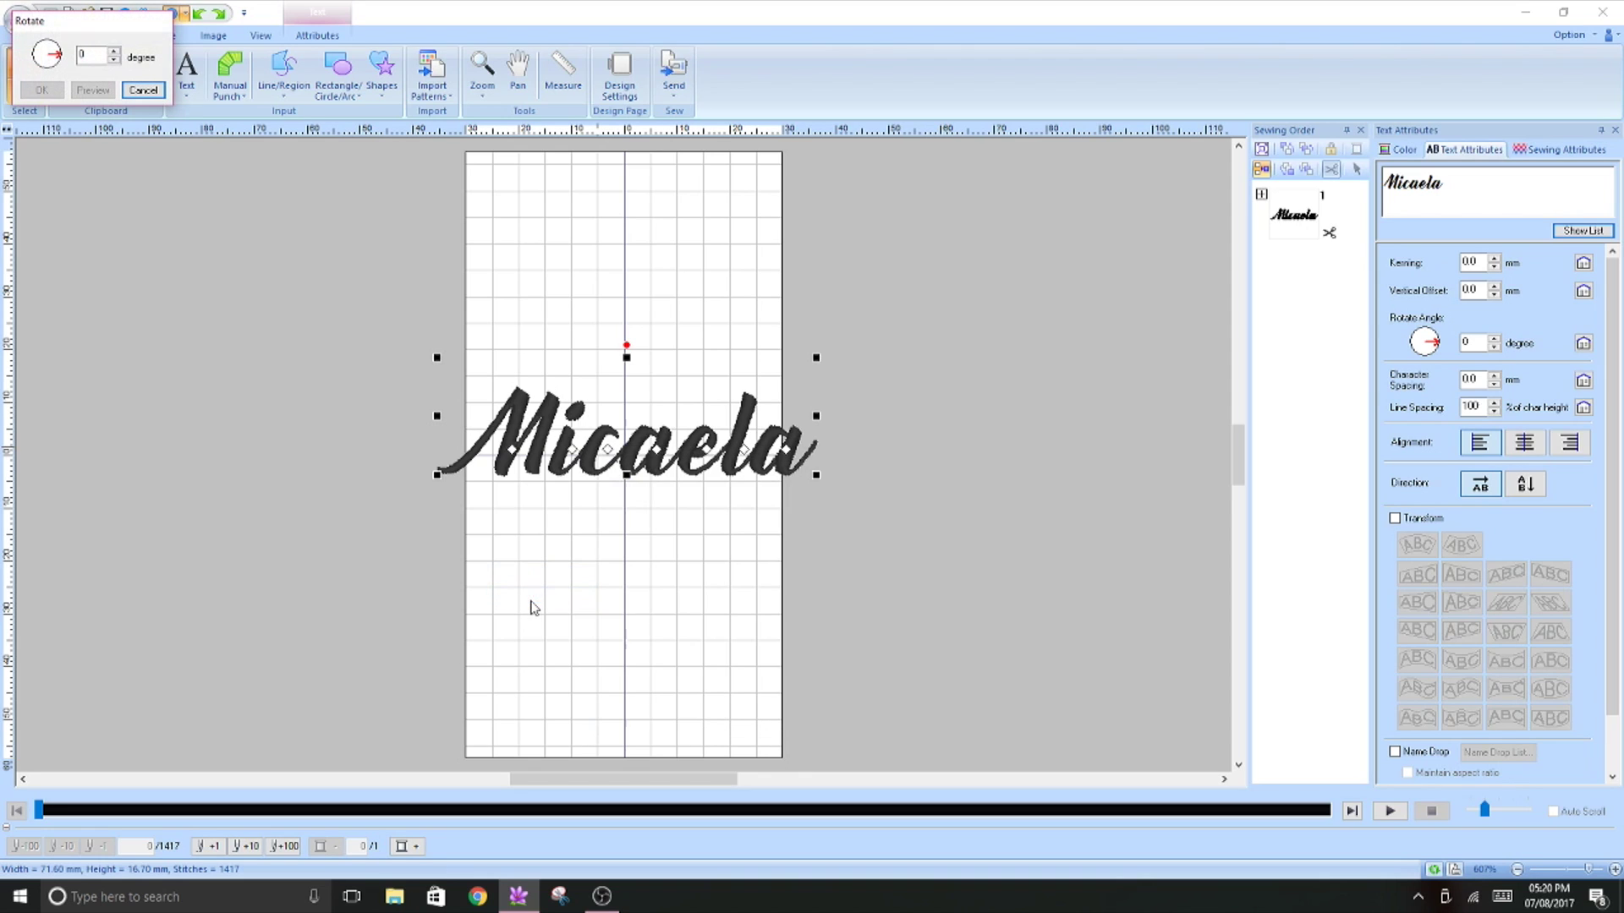
left_click_drag(111, 28, 413, 209)
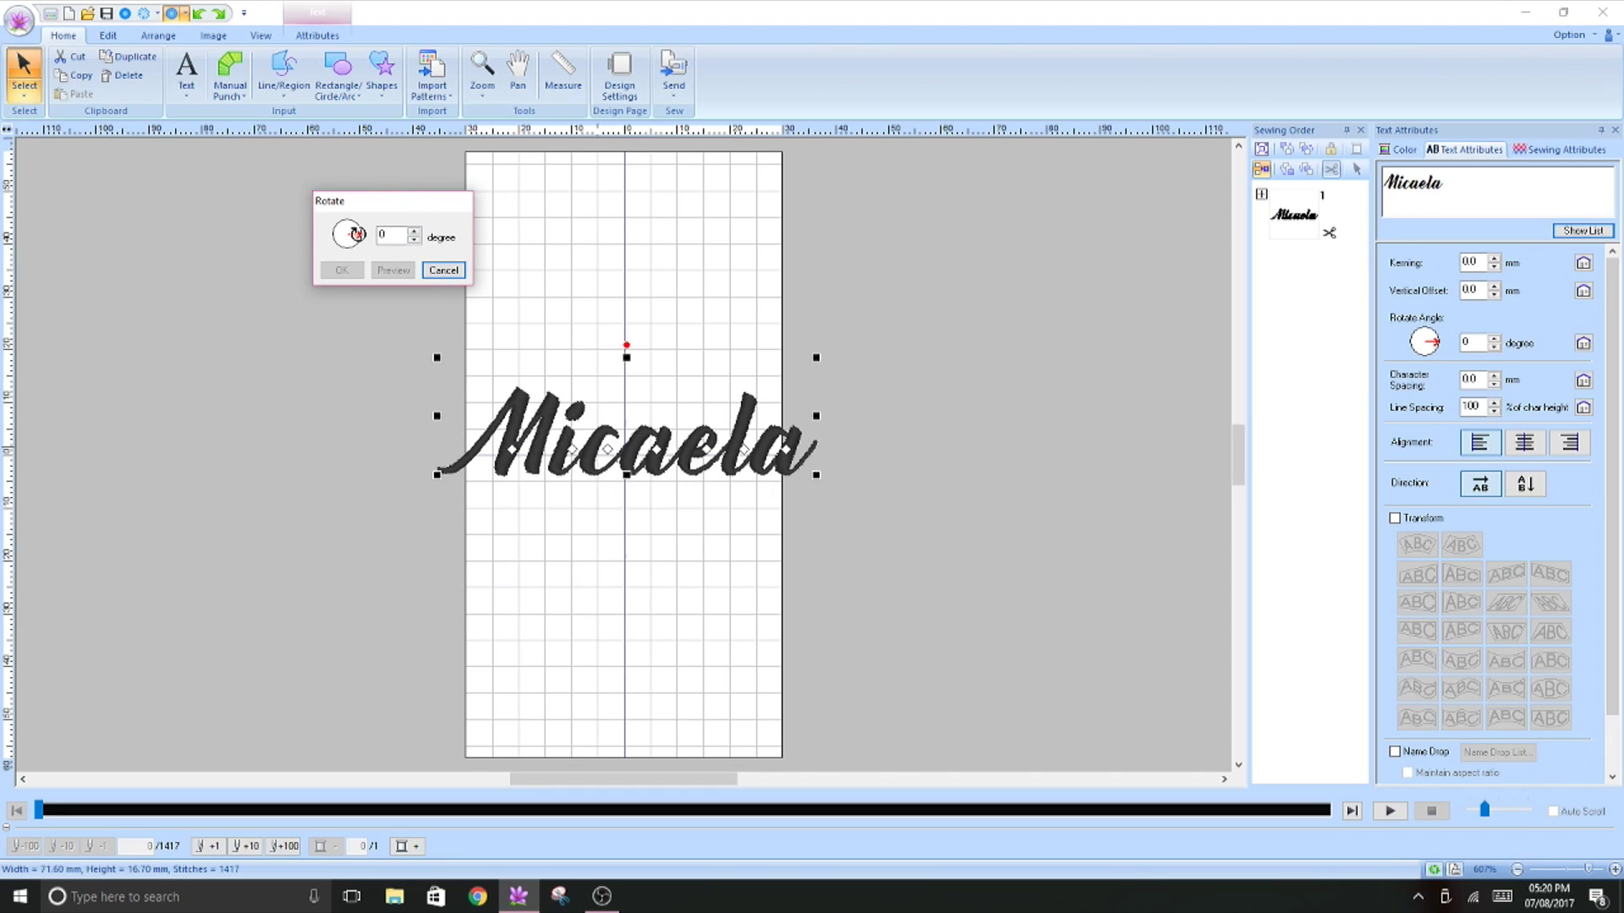
left_click_drag(356, 233, 348, 200)
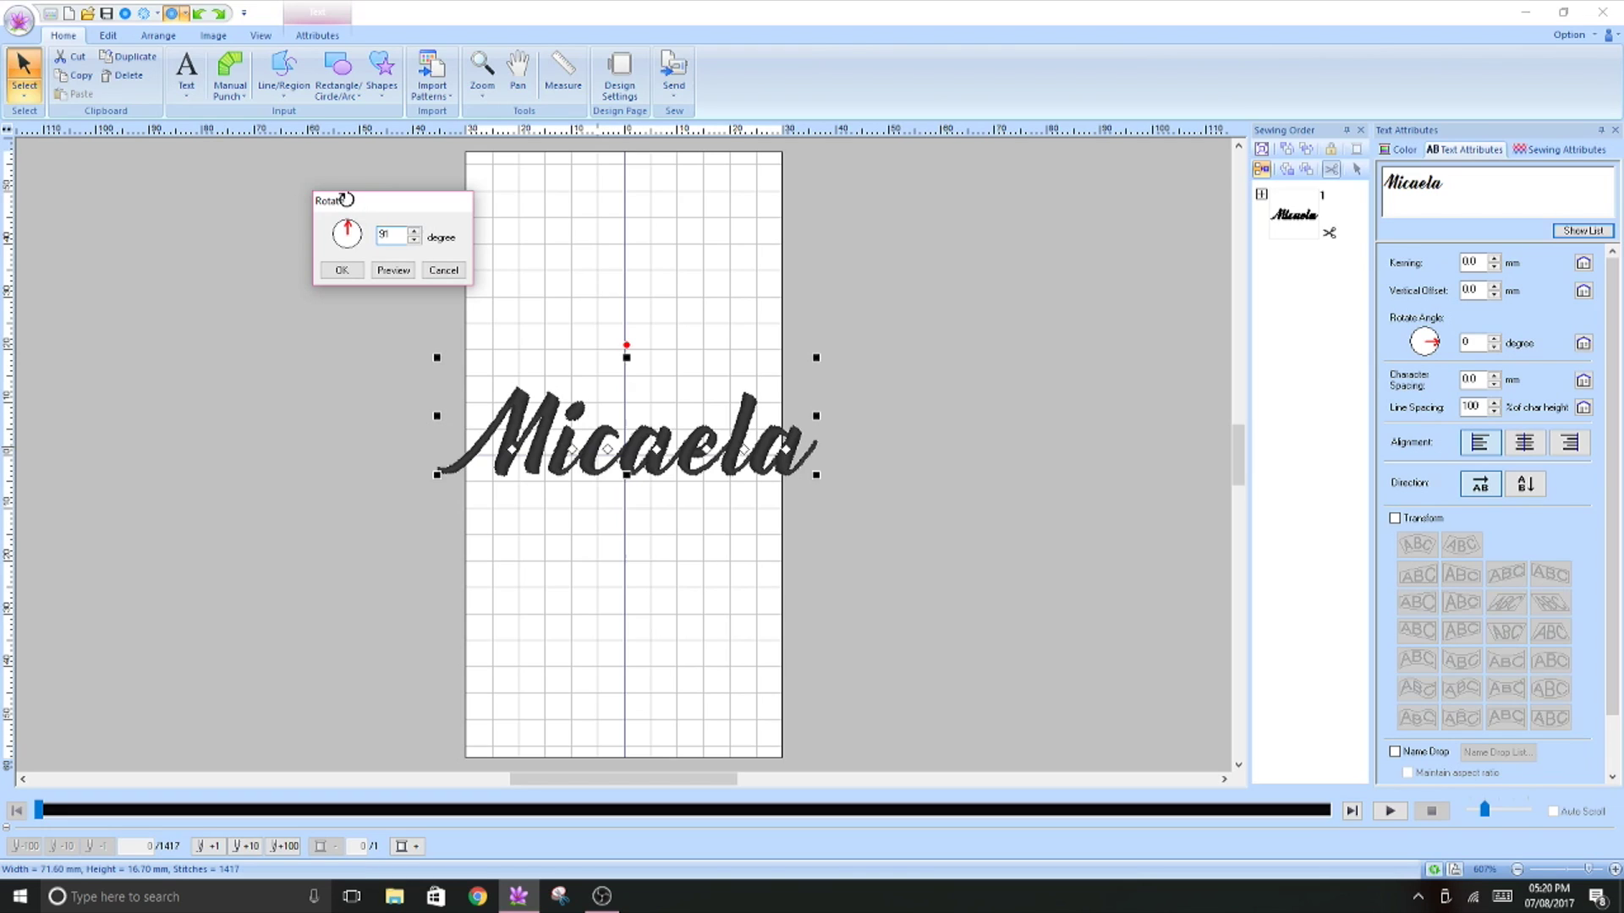
left_click(414, 241)
left_click(388, 273)
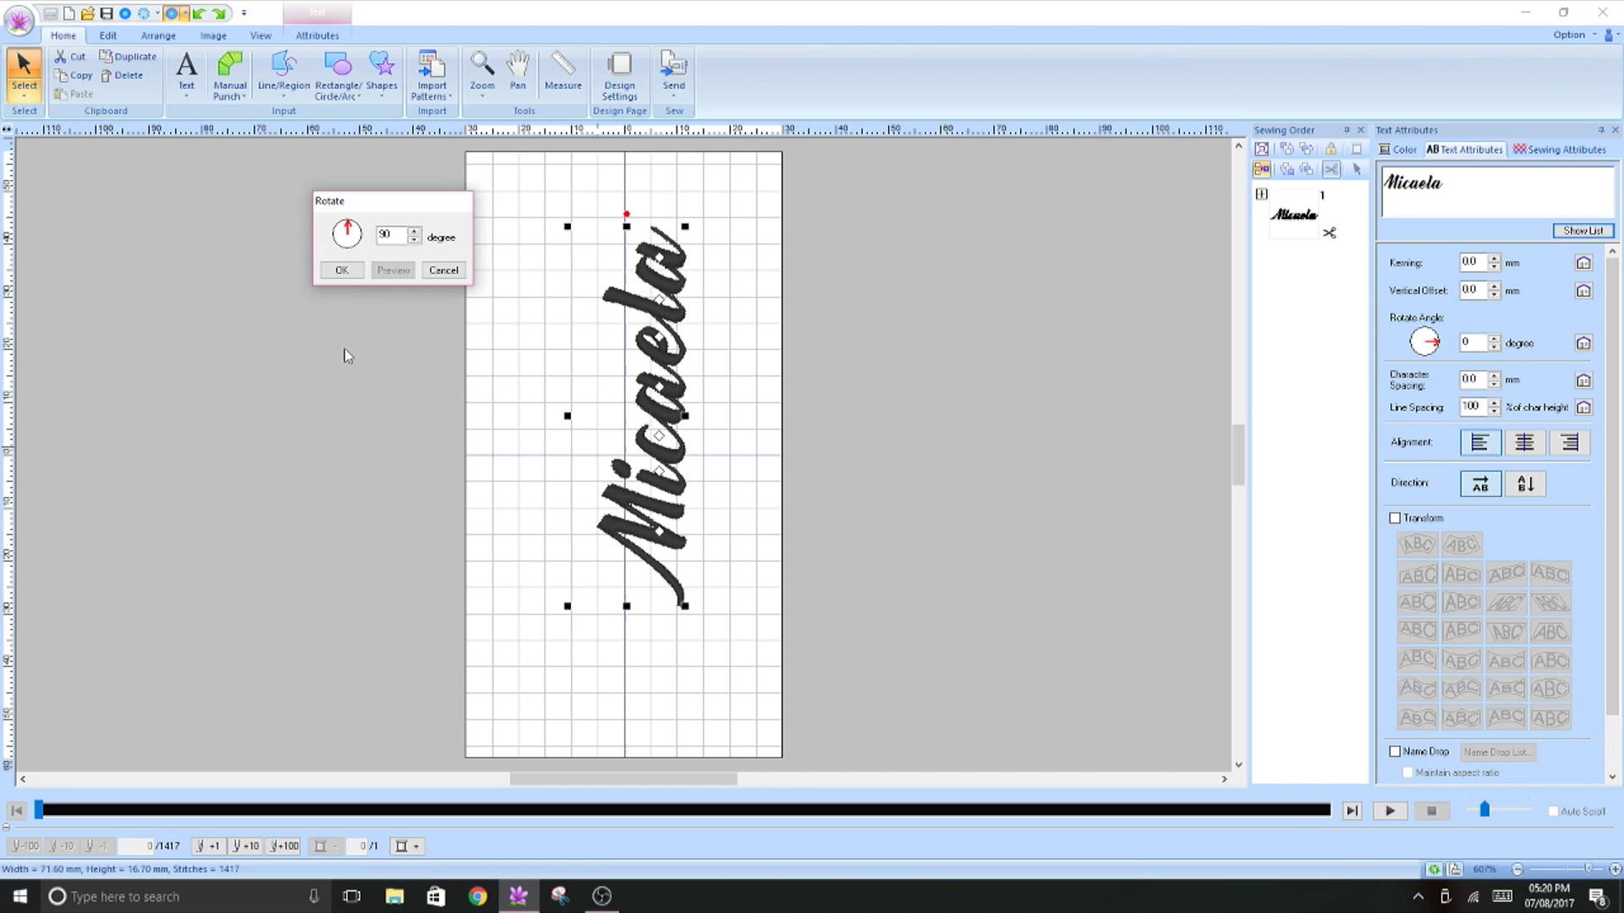
left_click(332, 272)
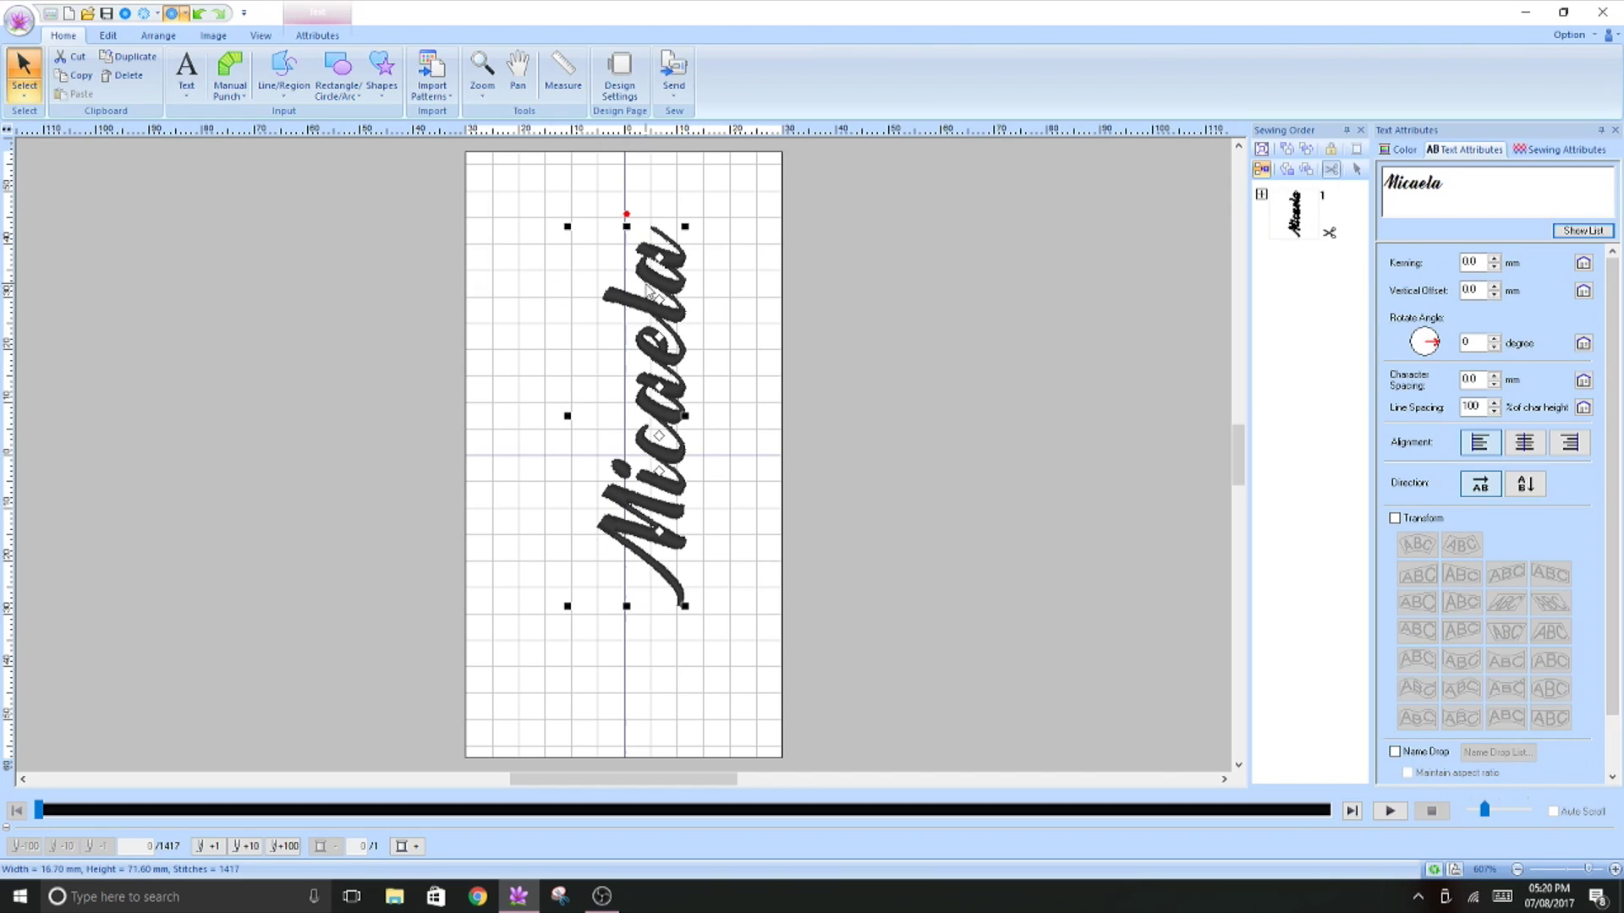
right_click(668, 322)
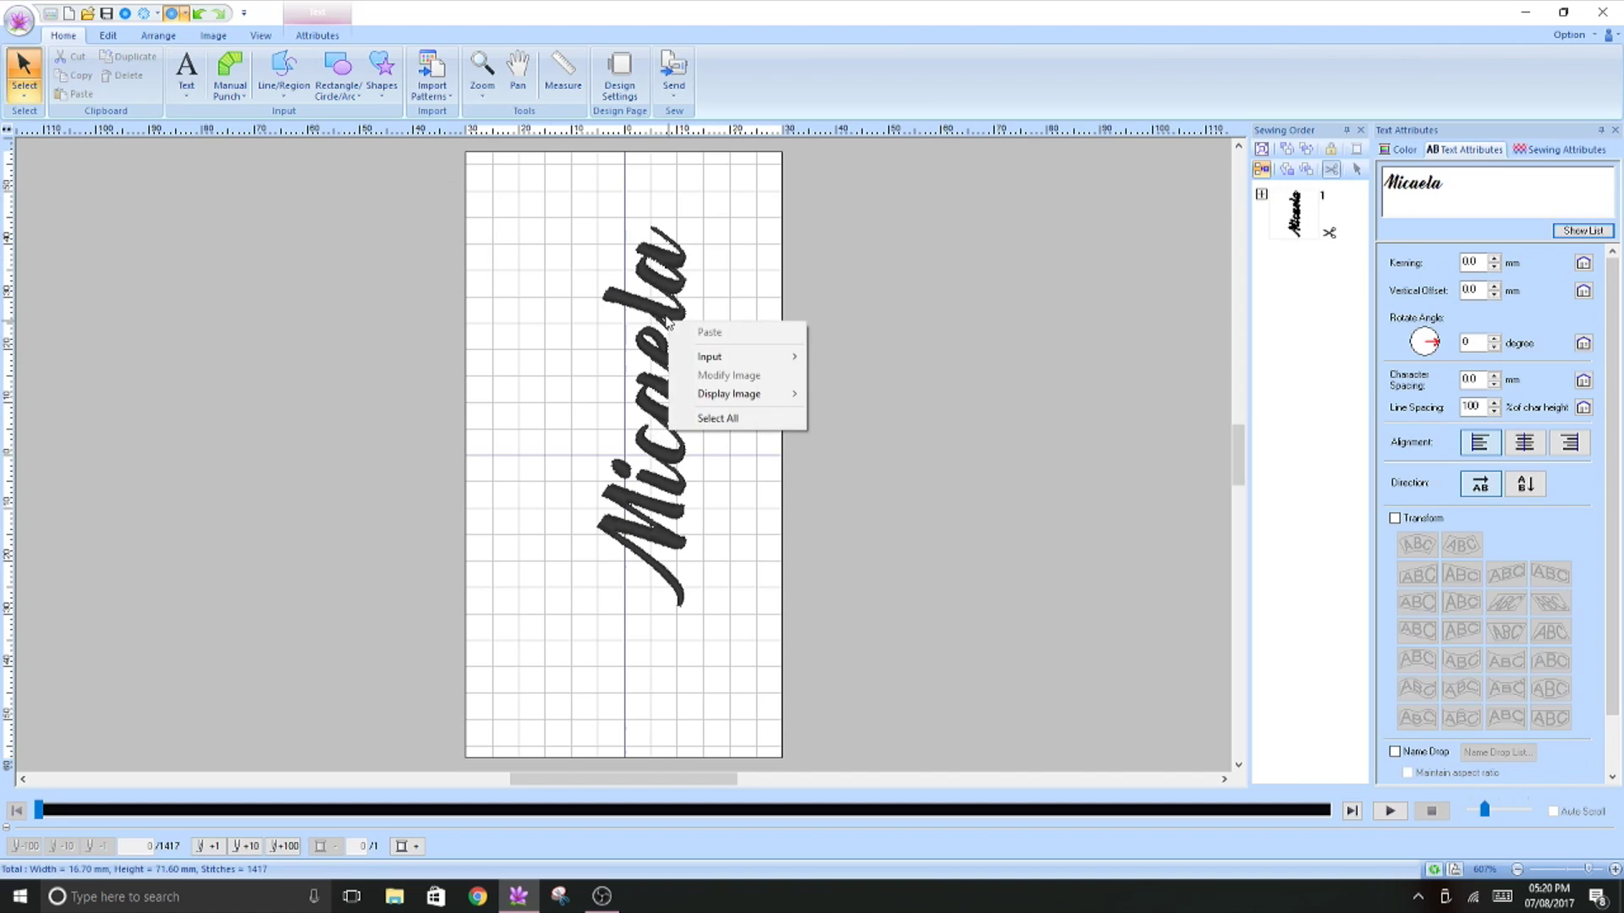
- Center the rotated Micaela text on the 60 x 115 mm page and deselect it
key("Escape")
right_click(668, 322)
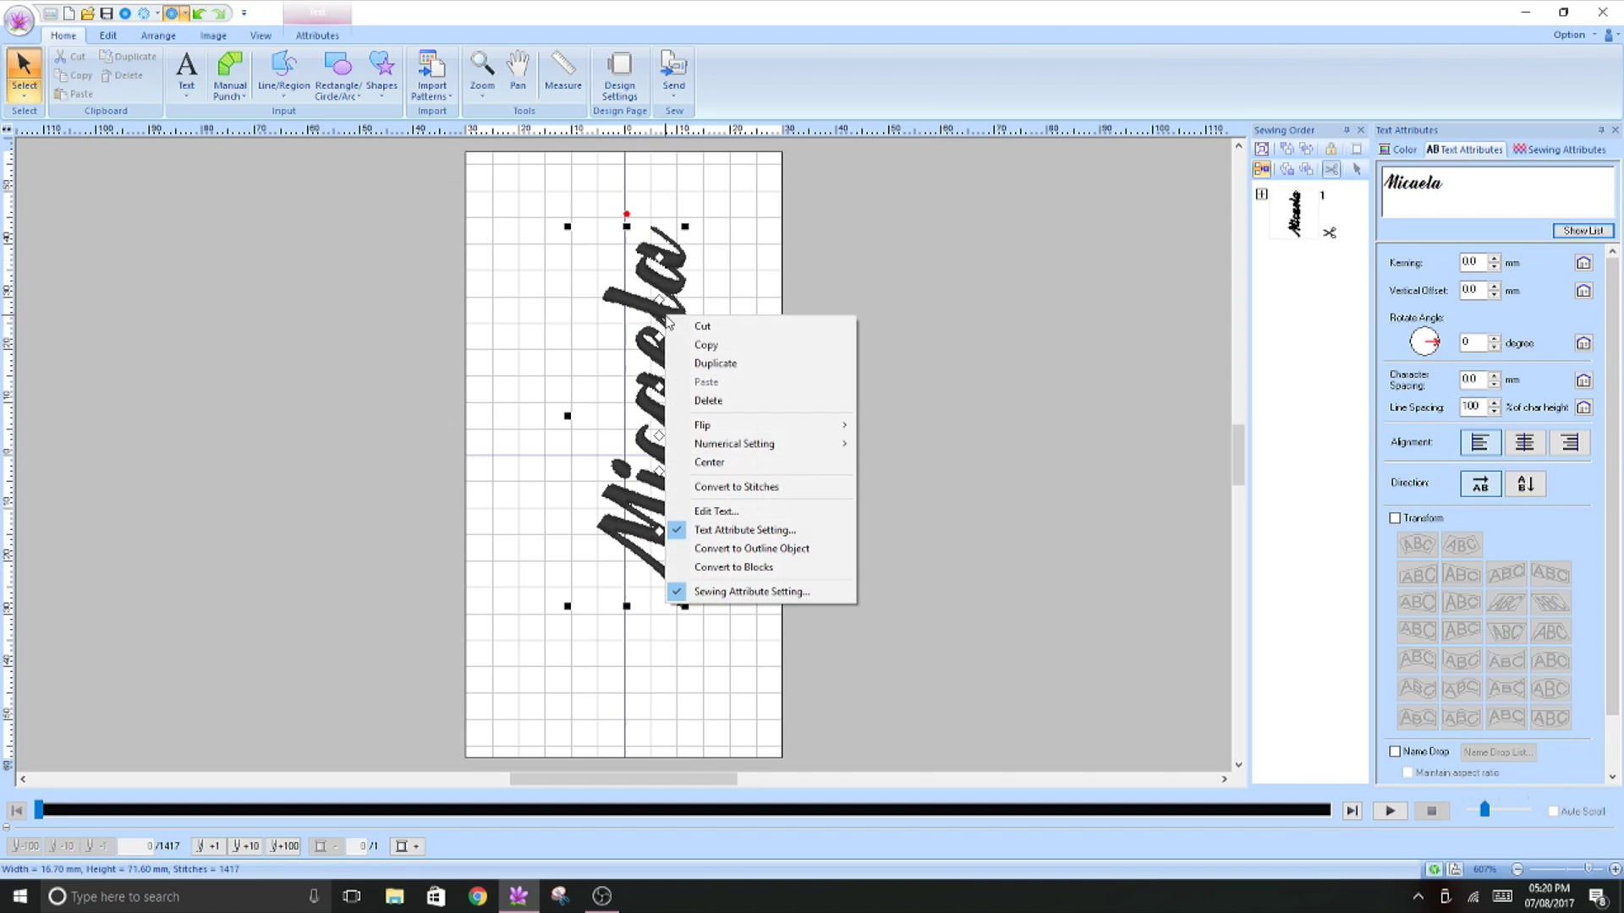
left_click(700, 462)
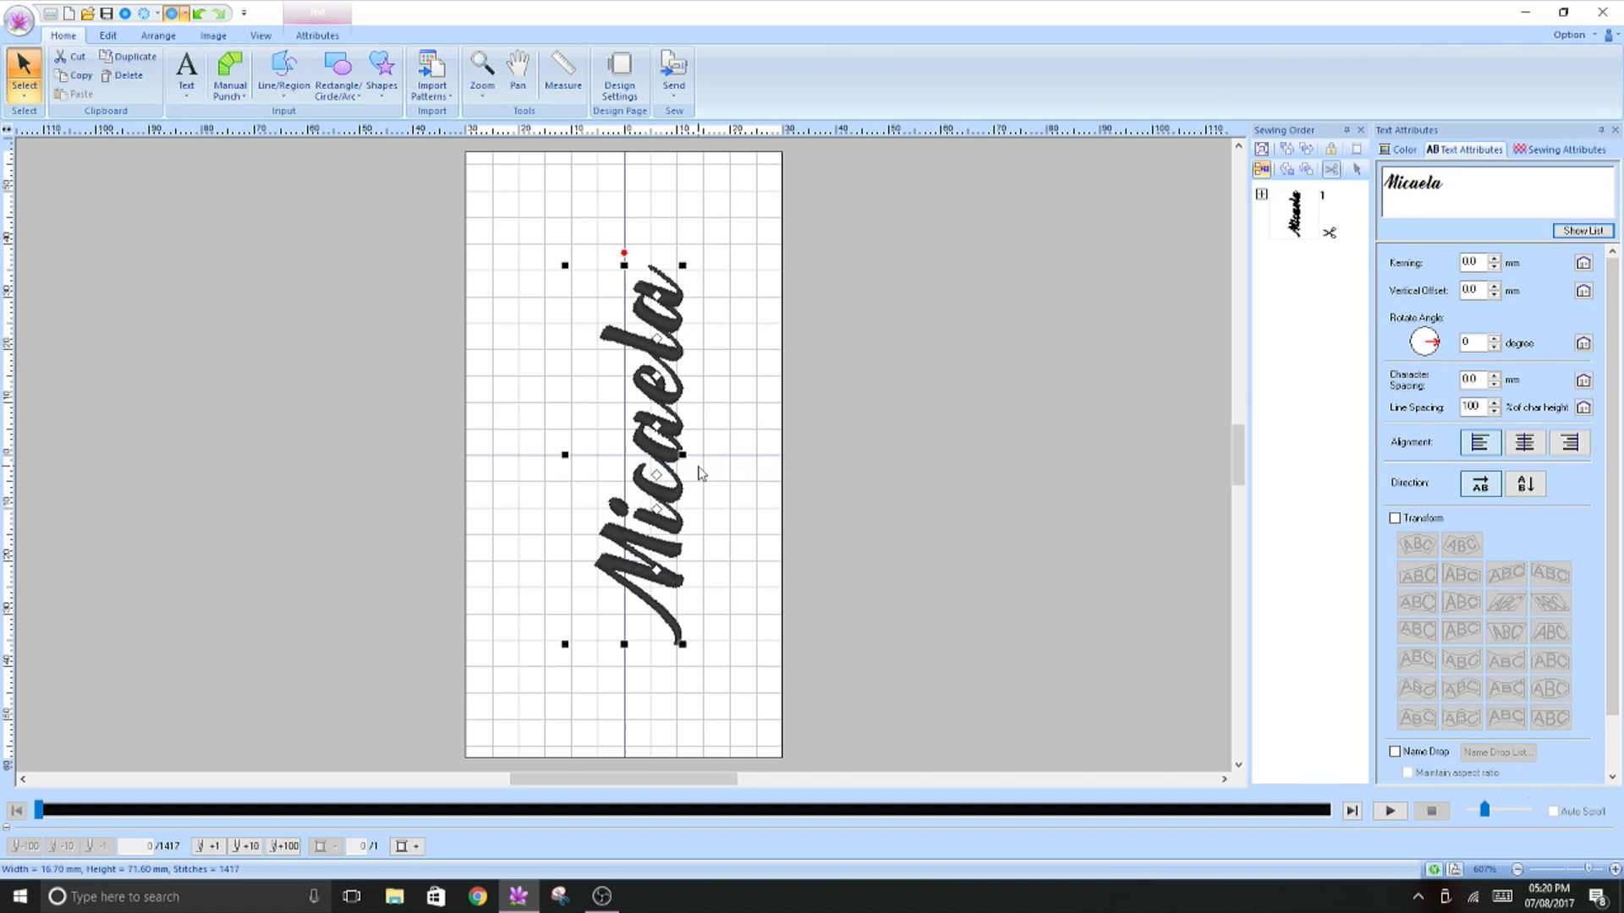
left_click(765, 388)
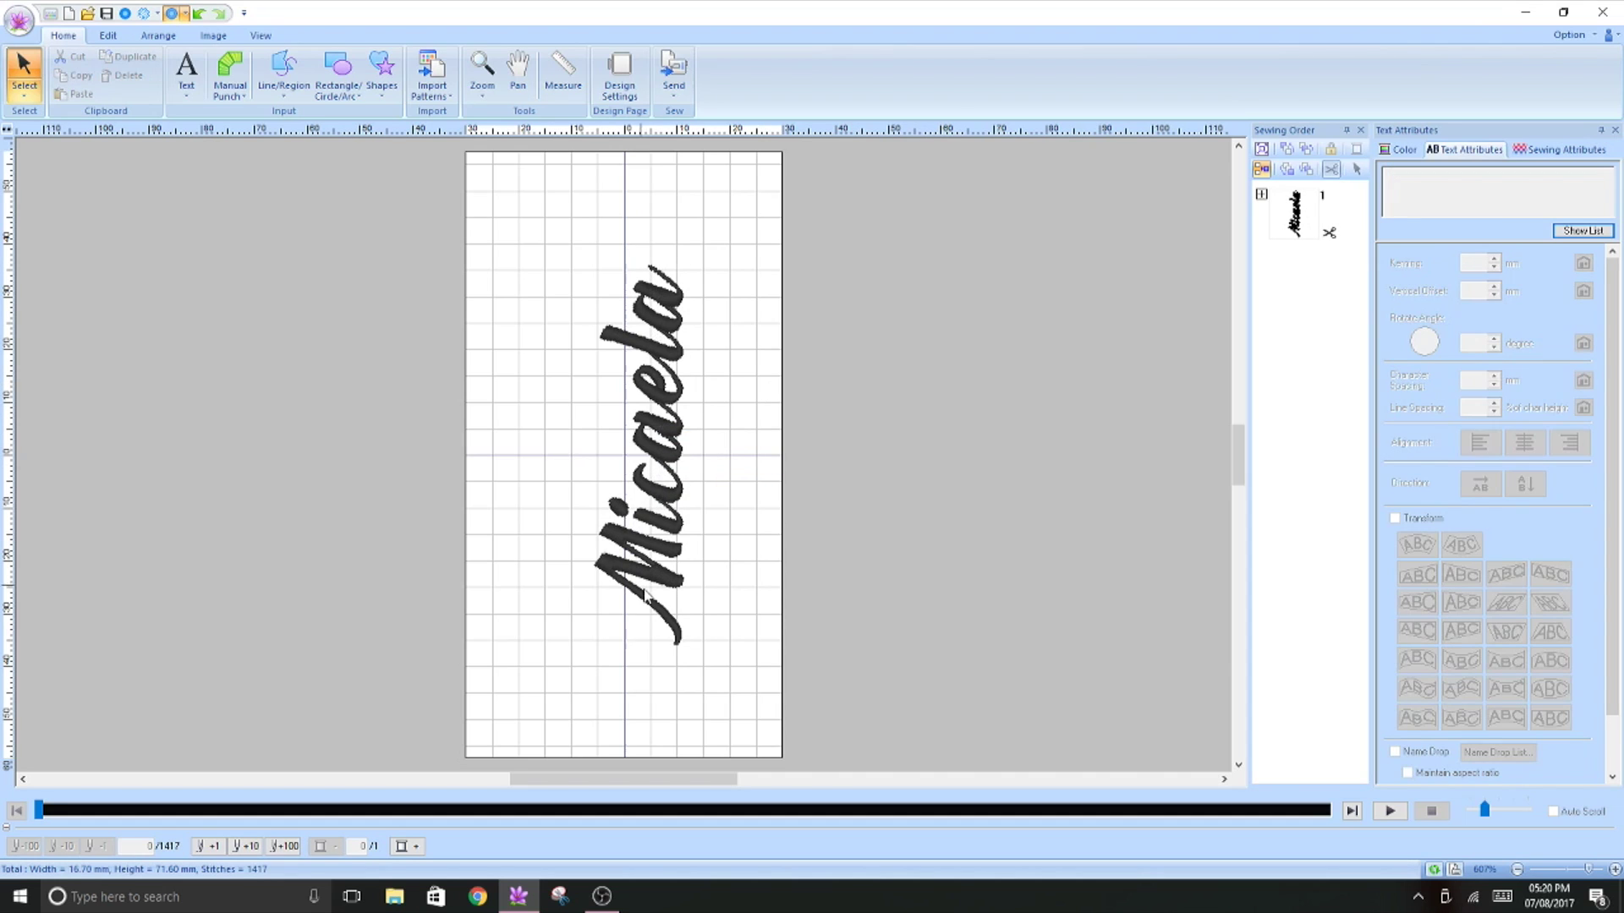